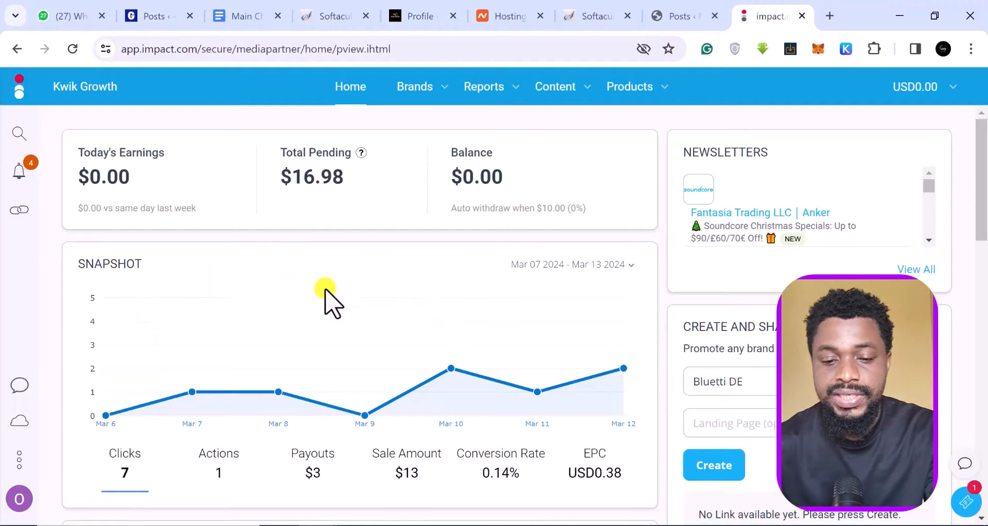
# Go to Brands > My Brands in Impact.com to list the already-partnered brands.
pyautogui.scroll(-3, 466, 329)
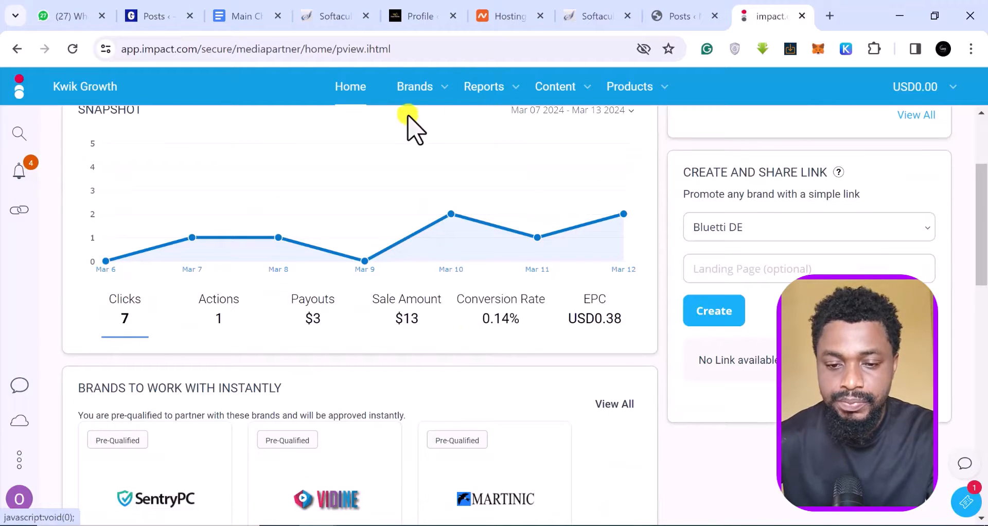
pyautogui.scroll(-1, 412, 128)
pyautogui.click(443, 87)
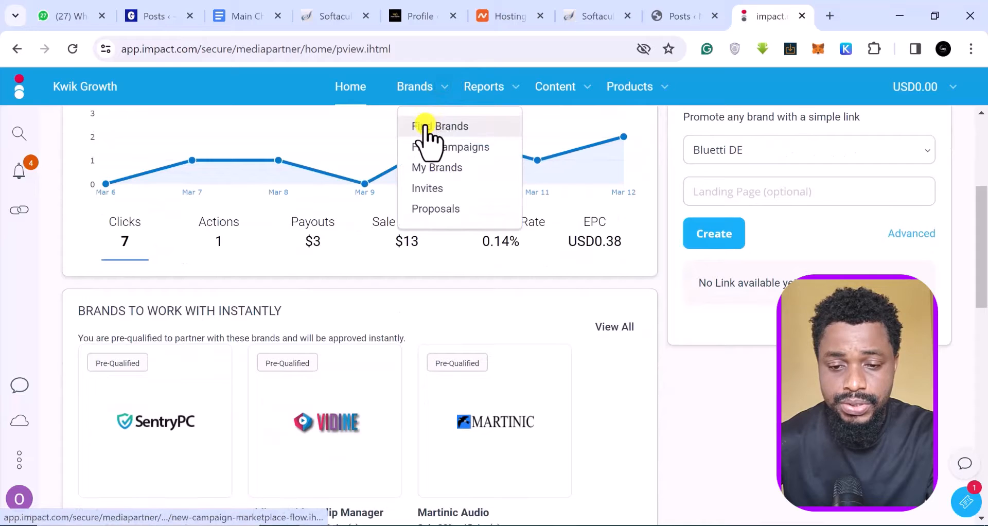
pyautogui.click(443, 167)
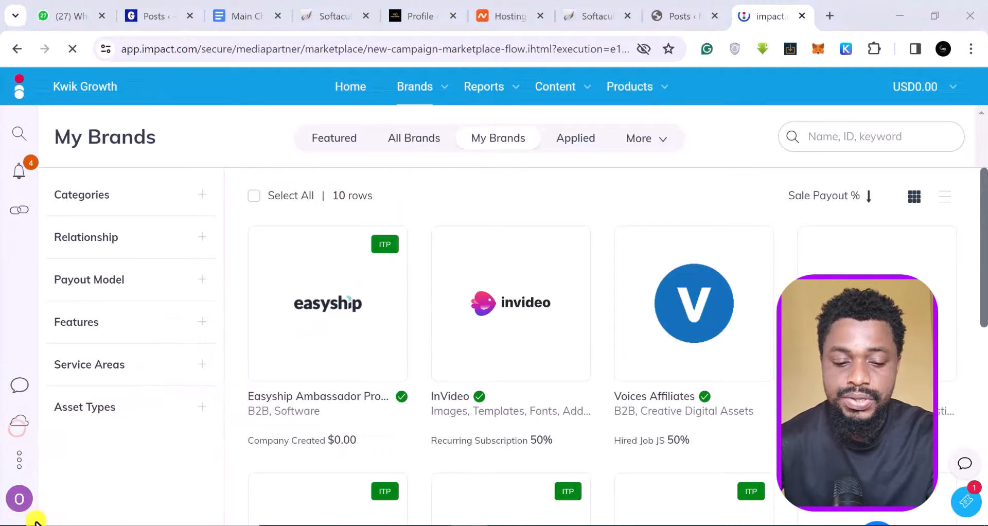
# Filter the brands list to those offering Image assets.
pyautogui.click(202, 409)
pyautogui.scroll(-3, 173, 411)
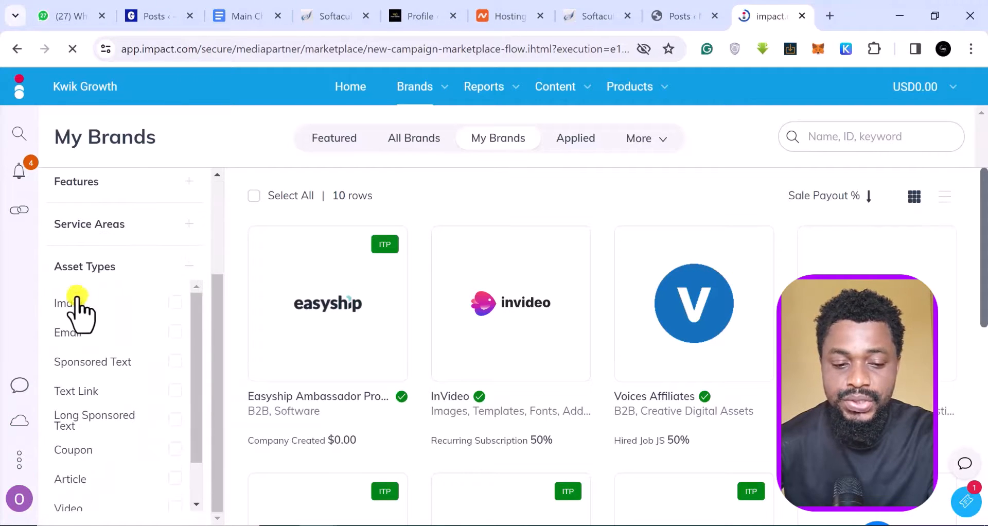
pyautogui.click(175, 301)
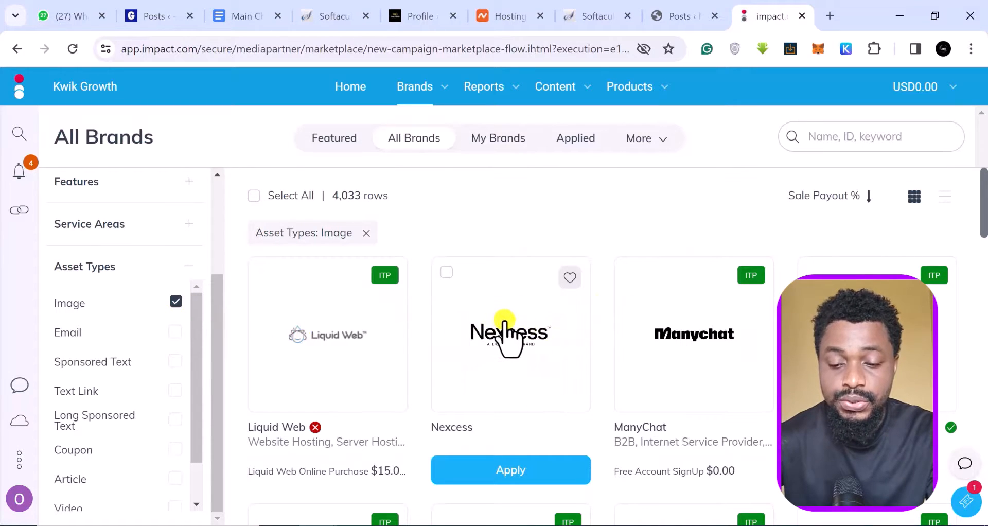
# Browse the image-offering brands, then remove the Asset Types: Image filter.
pyautogui.scroll(-2, 507, 375)
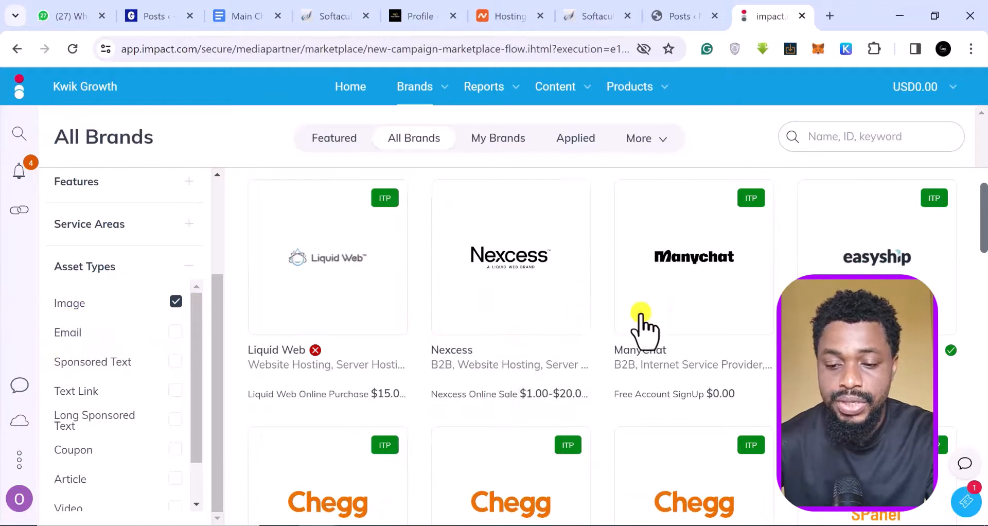
pyautogui.scroll(-3, 653, 324)
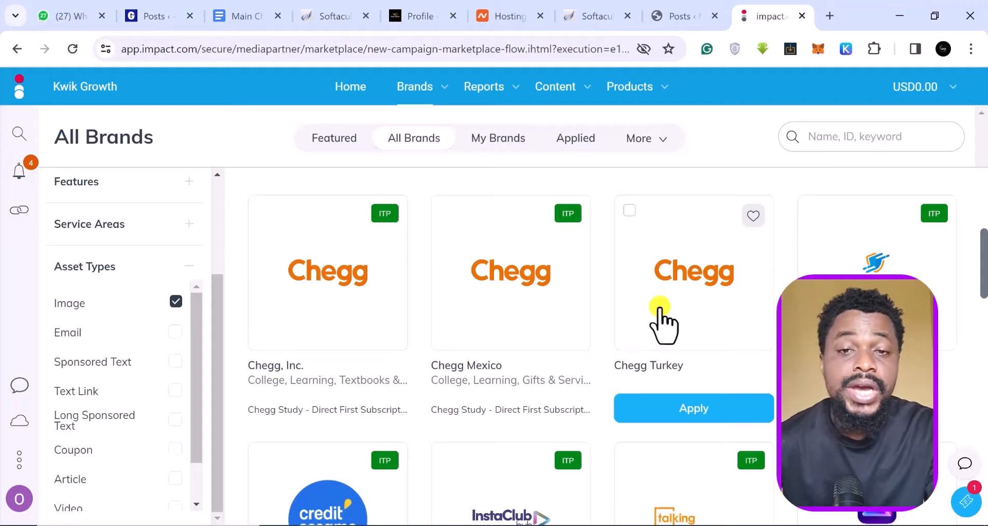
pyautogui.scroll(-1, 662, 322)
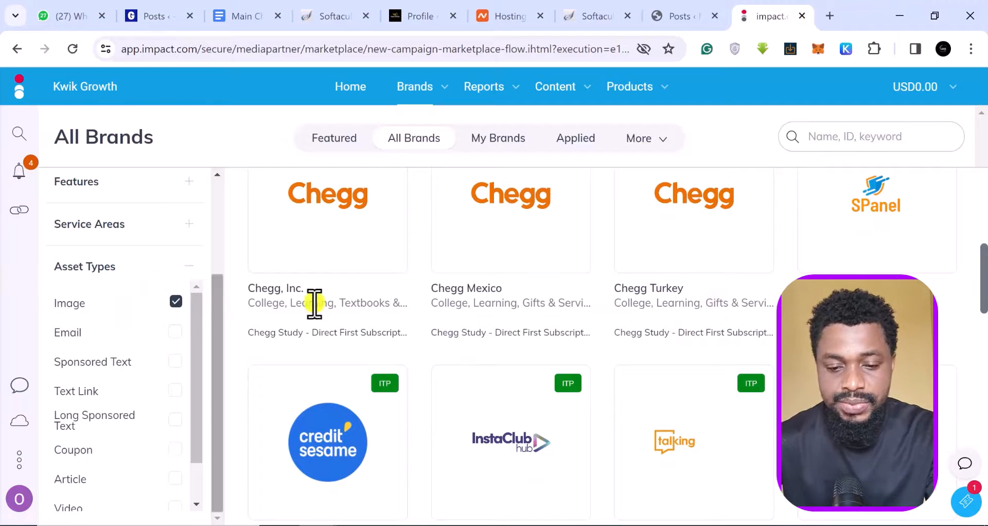
pyautogui.scroll(-10, 561, 273)
pyautogui.scroll(-3, 555, 260)
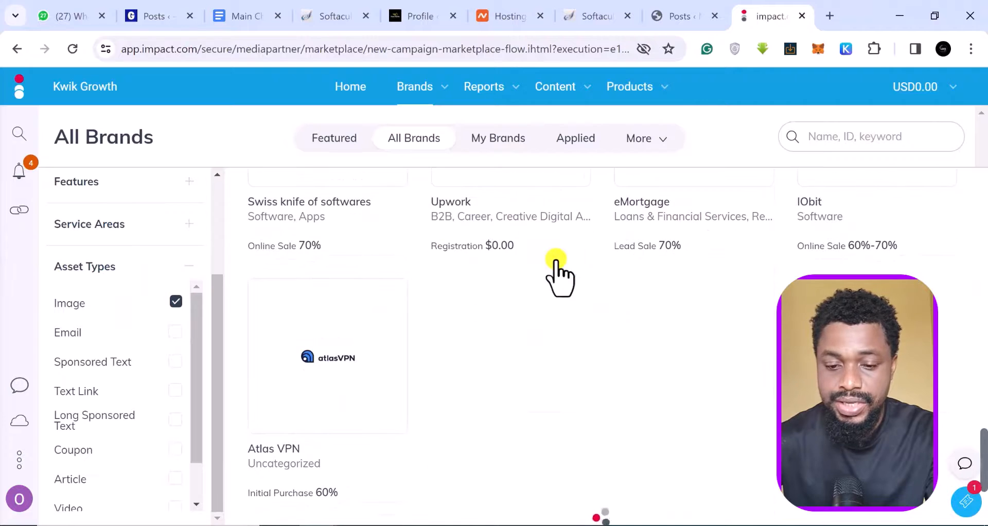
pyautogui.scroll(2, 555, 260)
pyautogui.scroll(-3, 555, 259)
pyautogui.scroll(17, 554, 260)
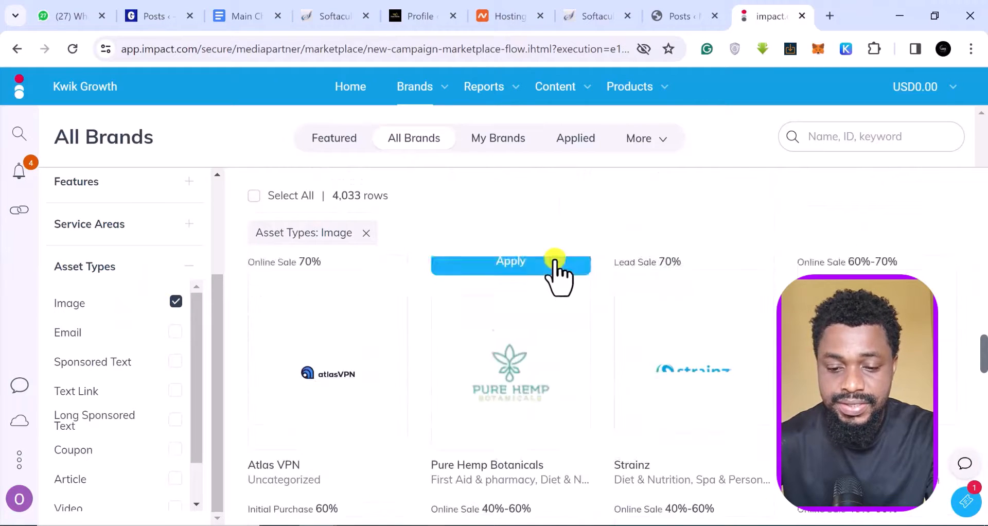
pyautogui.scroll(8, 558, 278)
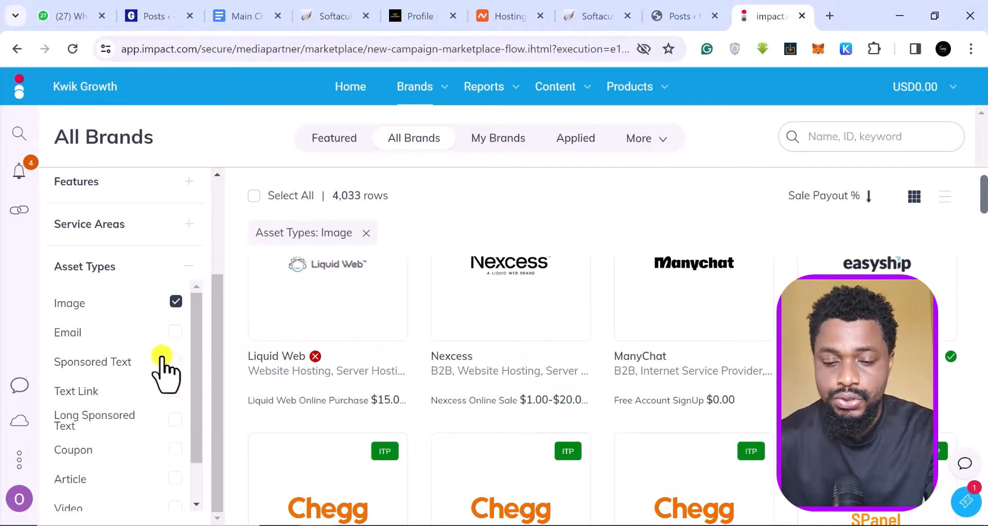
pyautogui.click(367, 233)
# Return to My Brands and reveal the Create Link and Assets buttons on the brand cards.
pyautogui.click(502, 140)
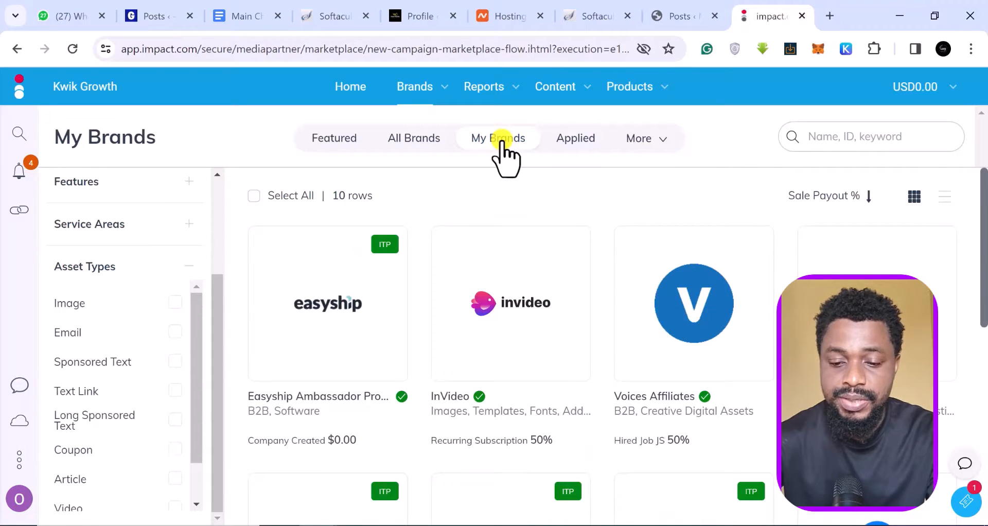
pyautogui.moveTo(458, 353)
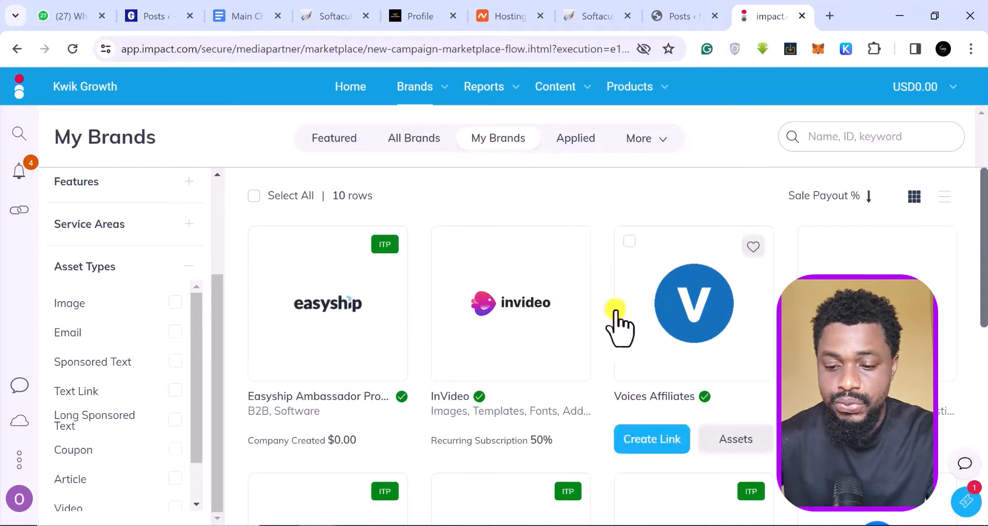
pyautogui.moveTo(468, 387)
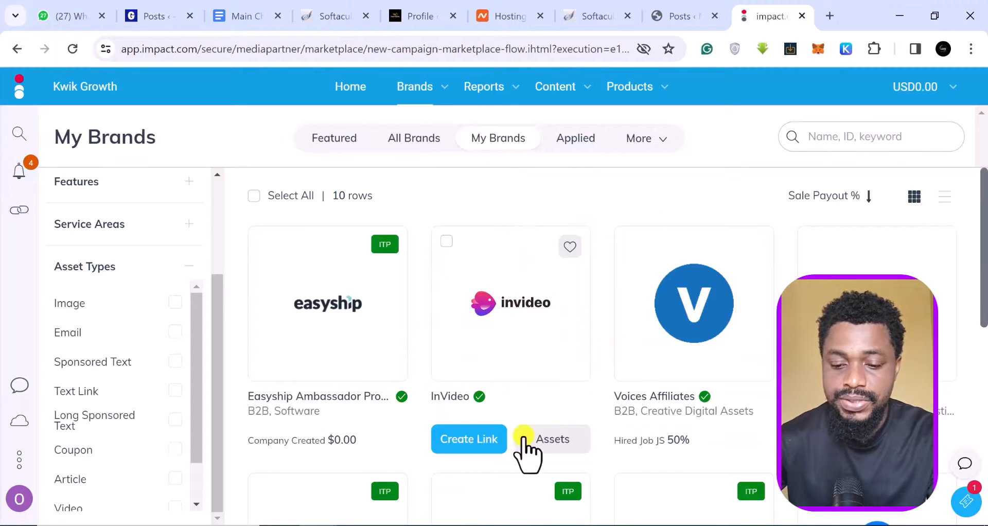
pyautogui.moveTo(701, 330)
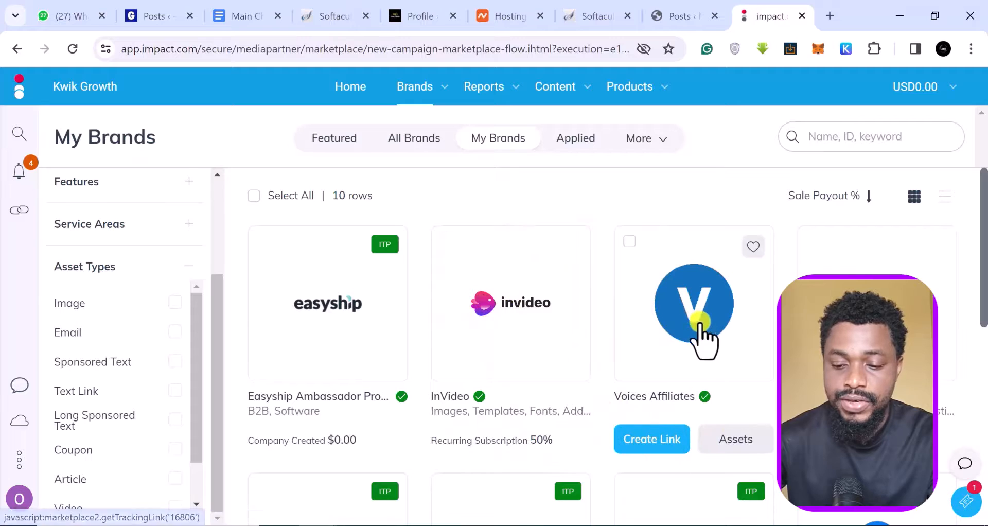
pyautogui.moveTo(326, 331)
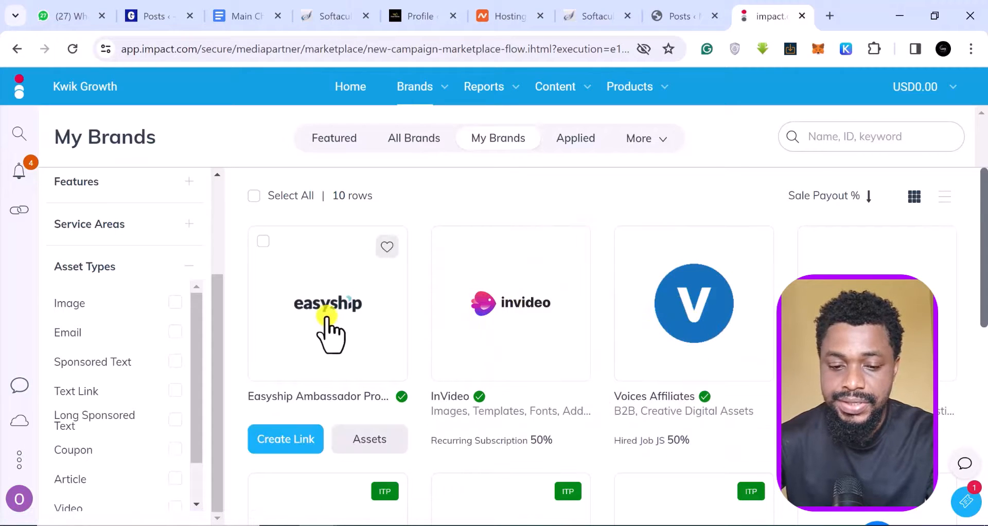
pyautogui.moveTo(582, 325)
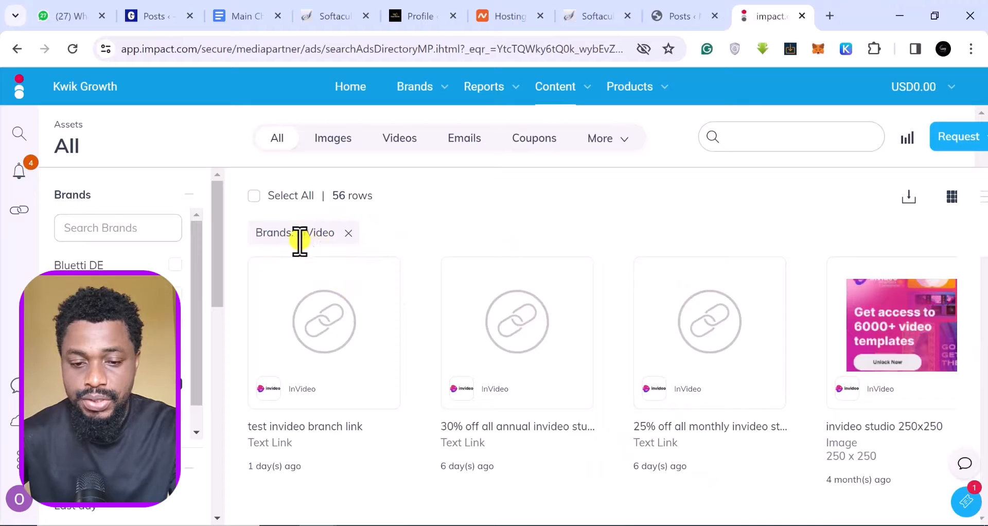
# Scroll through all of InVideo's promotional assets.
pyautogui.scroll(-6, 485, 411)
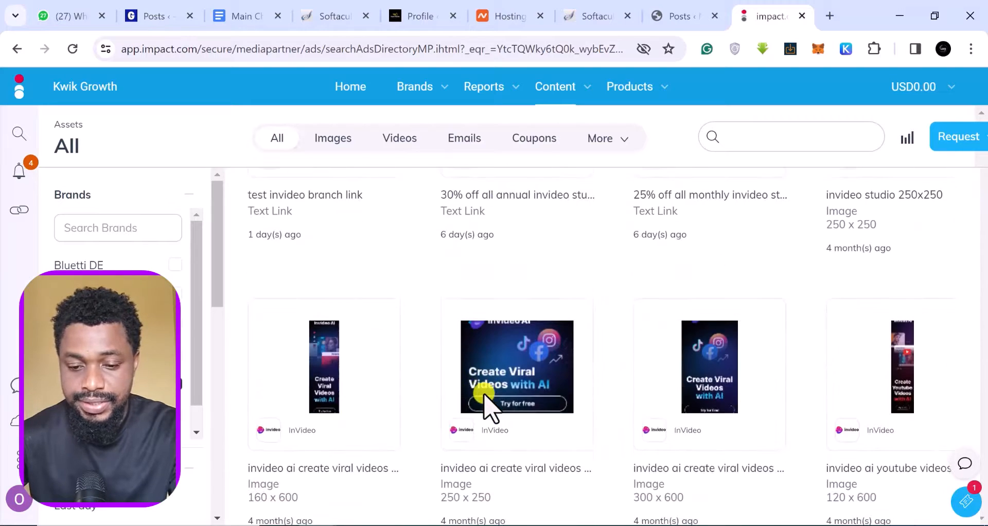
pyautogui.scroll(-10, 485, 406)
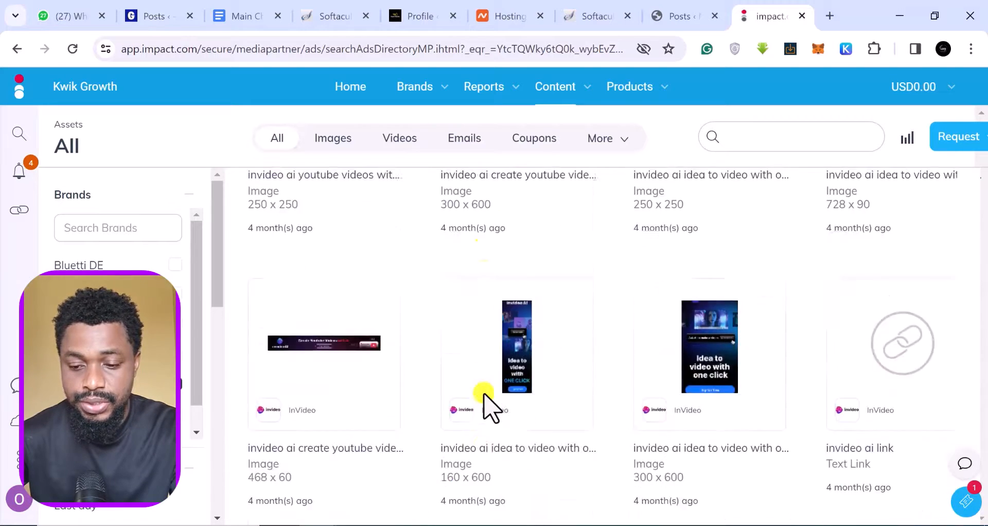
pyautogui.scroll(-10, 484, 394)
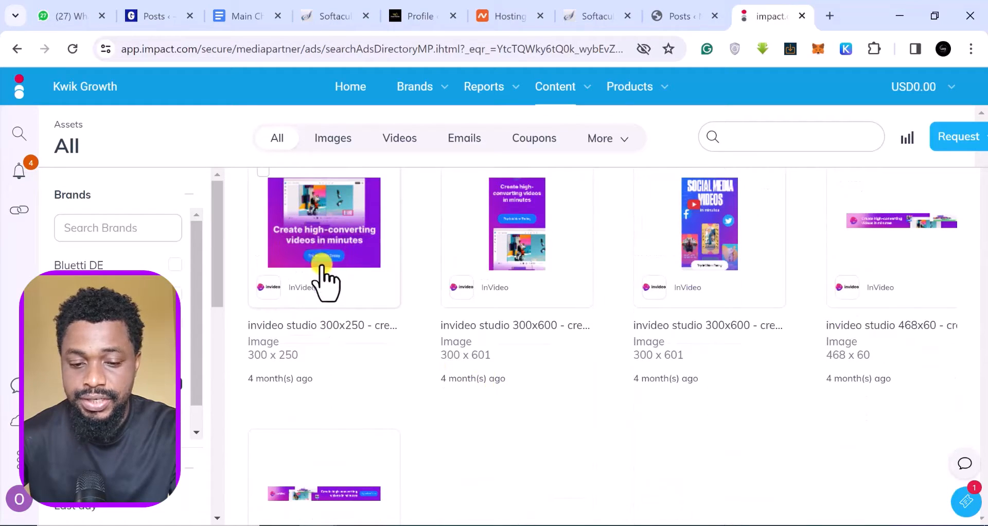
pyautogui.scroll(2, 779, 269)
pyautogui.scroll(-5, 776, 271)
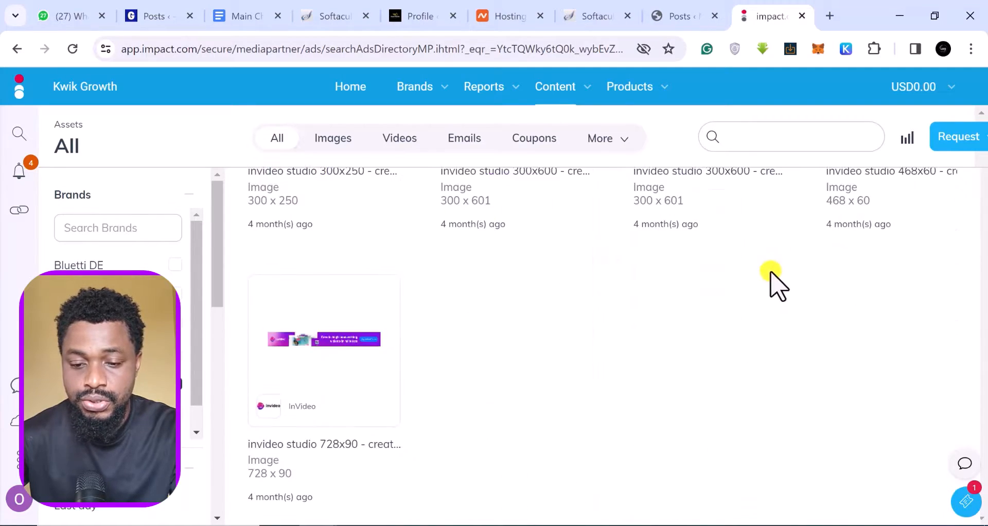
pyautogui.scroll(10, 396, 355)
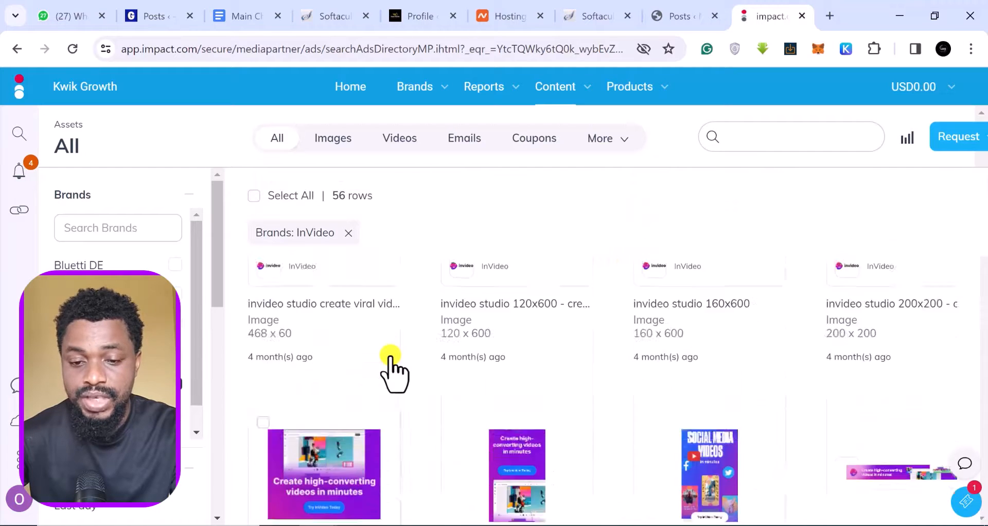
pyautogui.scroll(10, 391, 368)
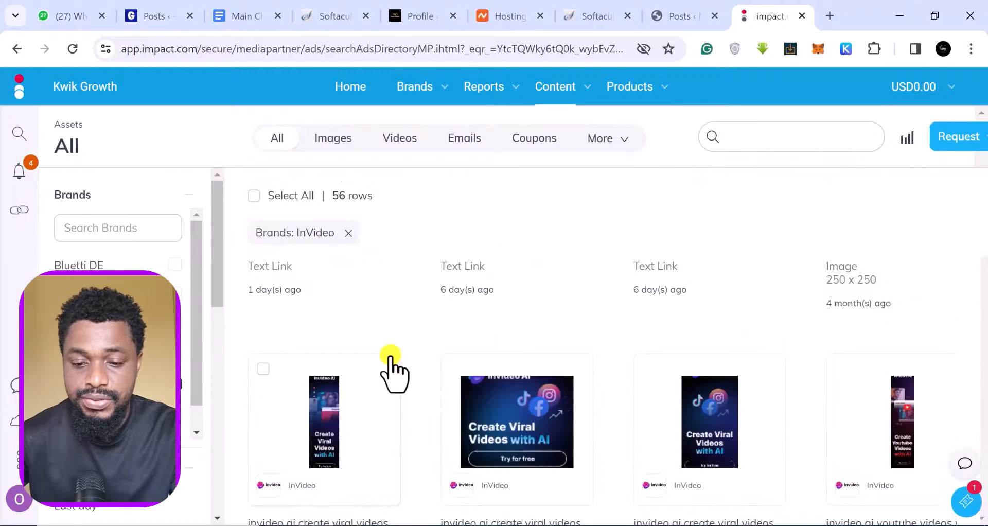
# Narrow InVideo's assets to Images and browse banners sized 728 x 90, 160 x 600 and others.
pyautogui.click(330, 149)
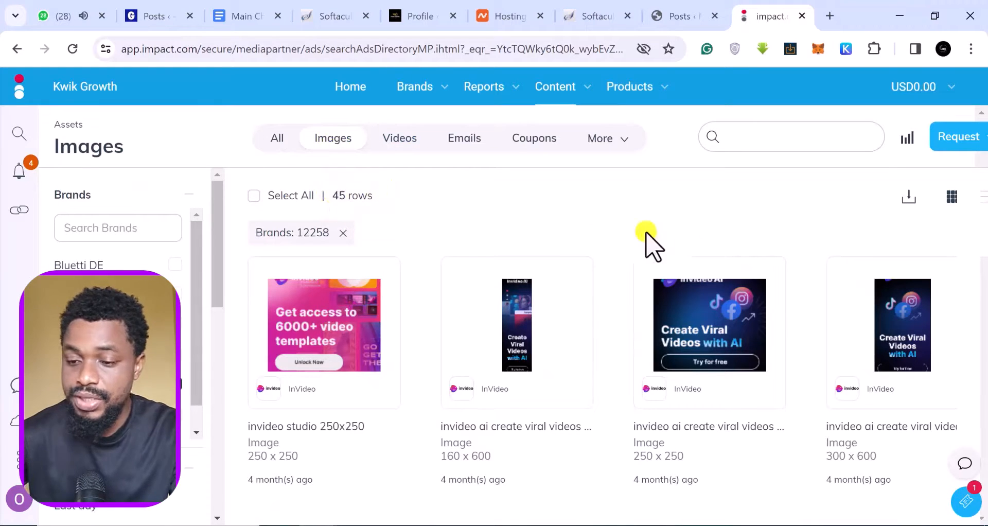
pyautogui.scroll(-1, 622, 224)
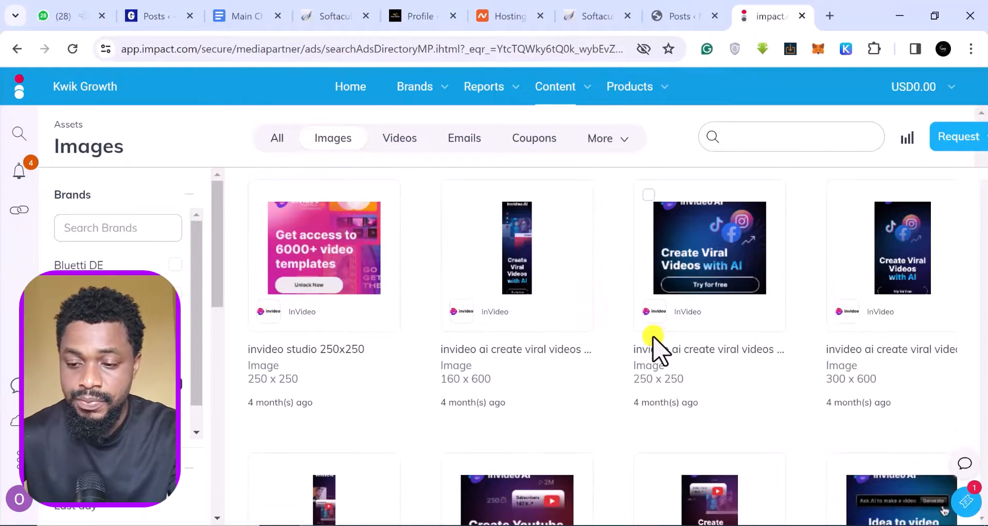
pyautogui.scroll(-5, 652, 335)
pyautogui.scroll(-1, 652, 337)
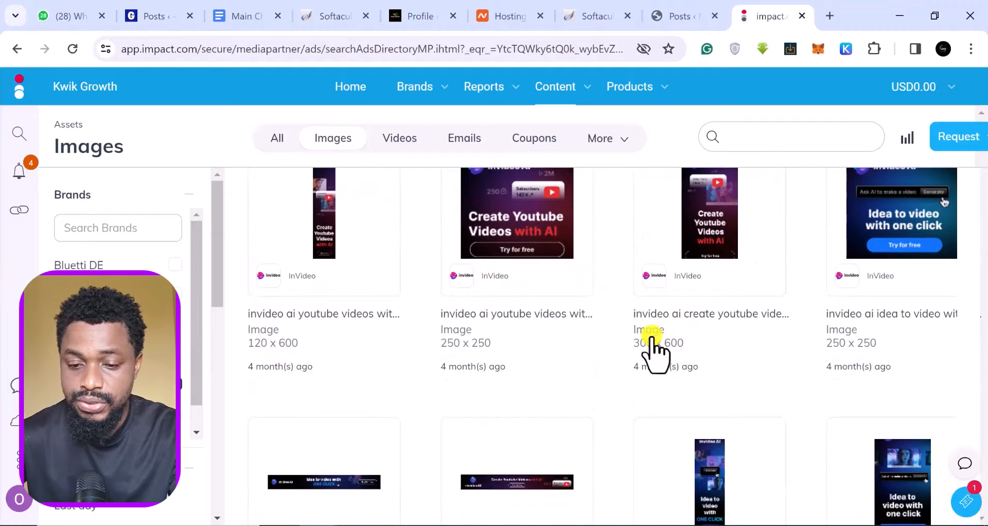
pyautogui.scroll(-1, 651, 337)
pyautogui.scroll(2, 652, 337)
pyautogui.scroll(1, 652, 350)
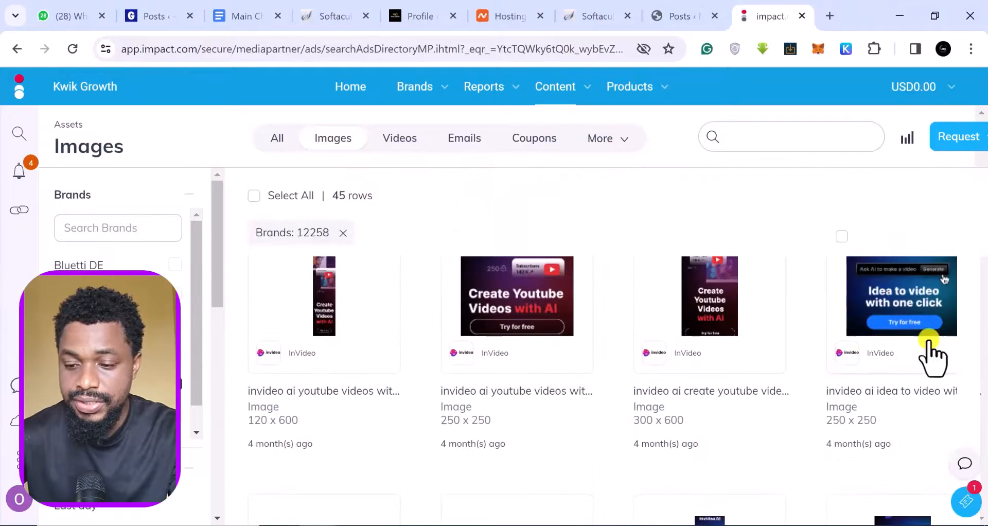
pyautogui.scroll(-2, 520, 378)
pyautogui.scroll(-3, 525, 383)
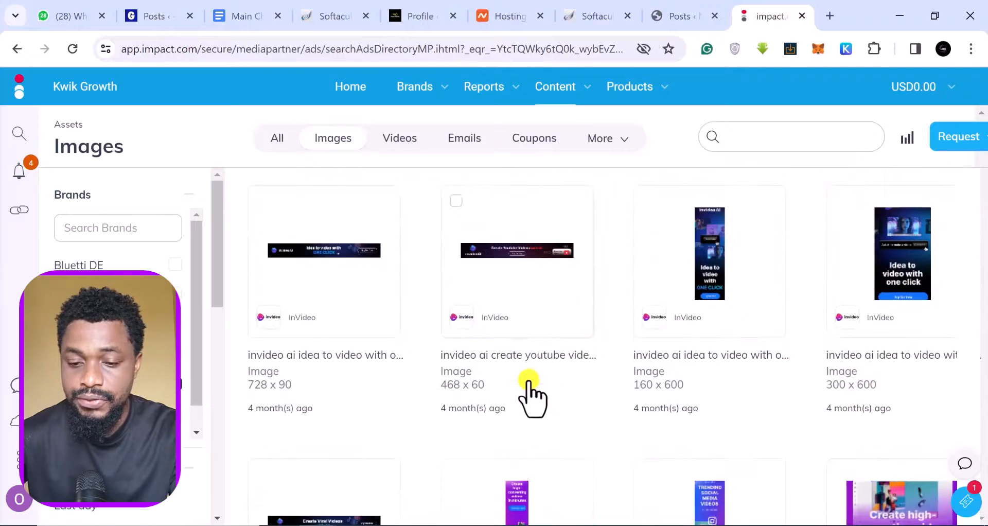
# Open the detail panel for the 468x60 'Create Youtube Videos With AI' banner.
pyautogui.click(491, 273)
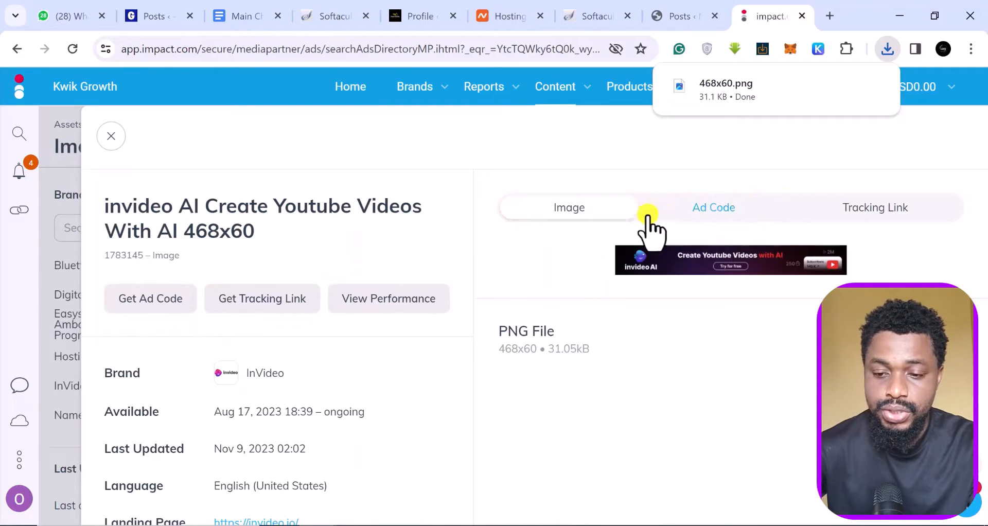
# Copy the 468x60 InVideo banner's HTML ad code and switch to the WordPress posts list.
pyautogui.click(724, 208)
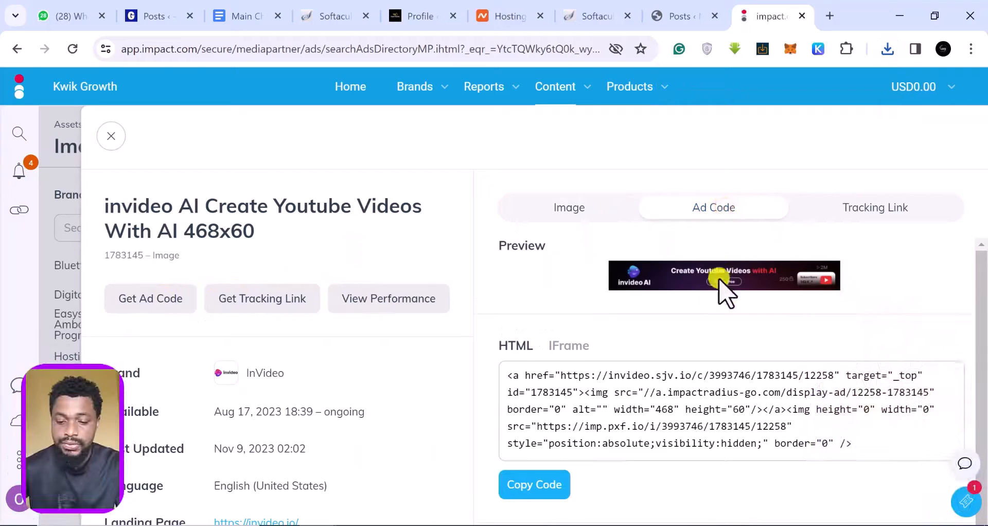
pyautogui.scroll(-2, 727, 288)
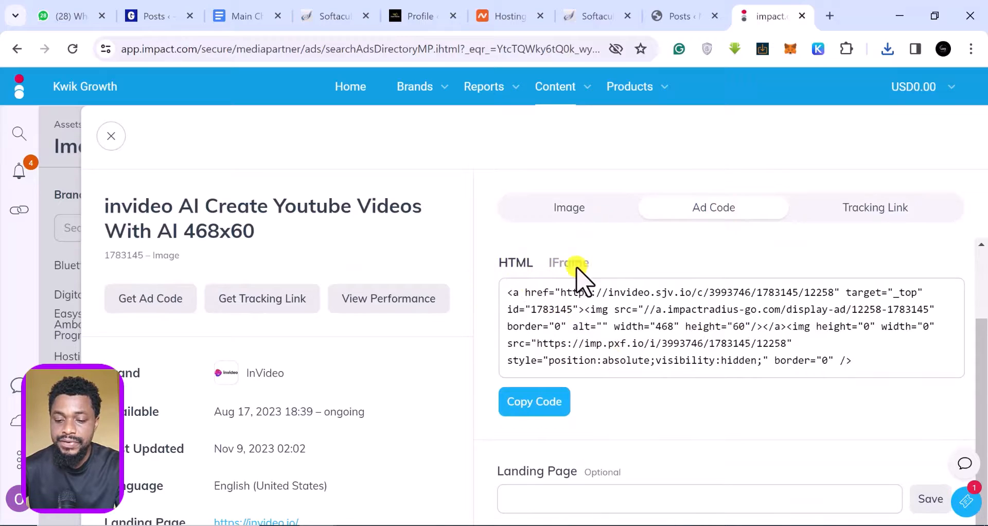
pyautogui.click(534, 401)
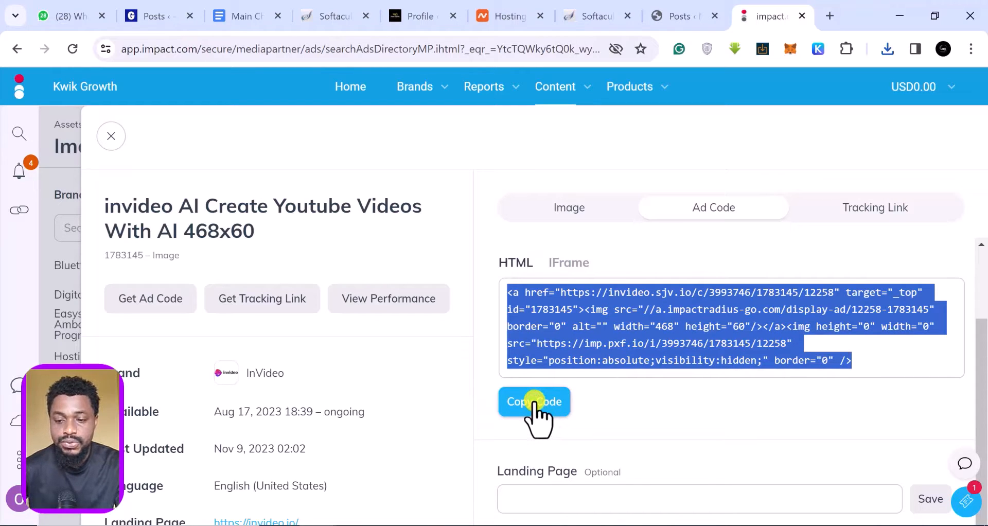
pyautogui.click(679, 13)
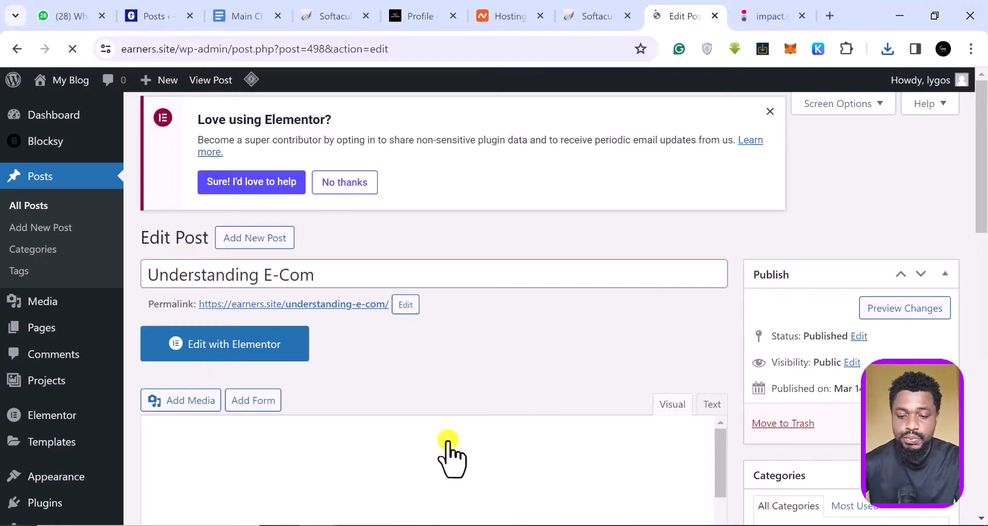
# Add an empty line after 'storefronts in each location.' in the Global Reach point.
pyautogui.scroll(-4, 502, 337)
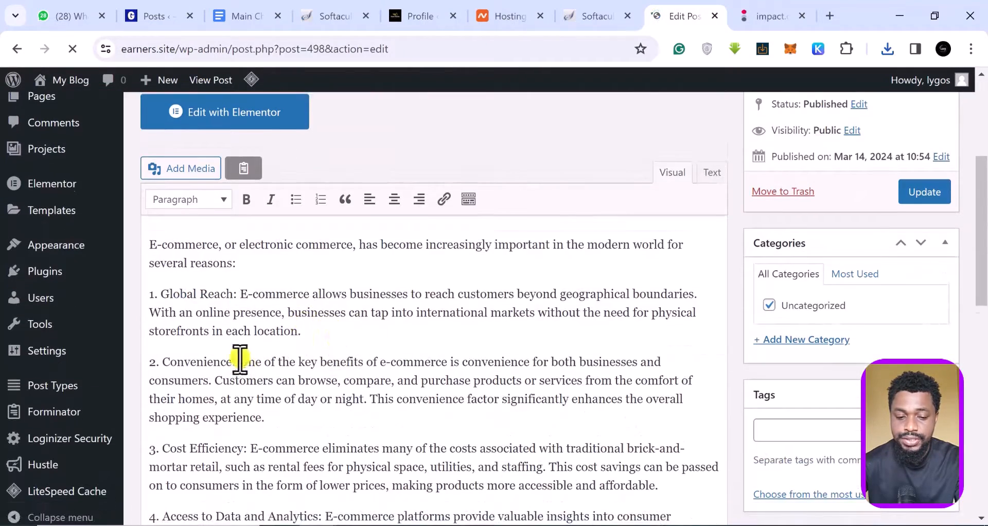
pyautogui.click(337, 340)
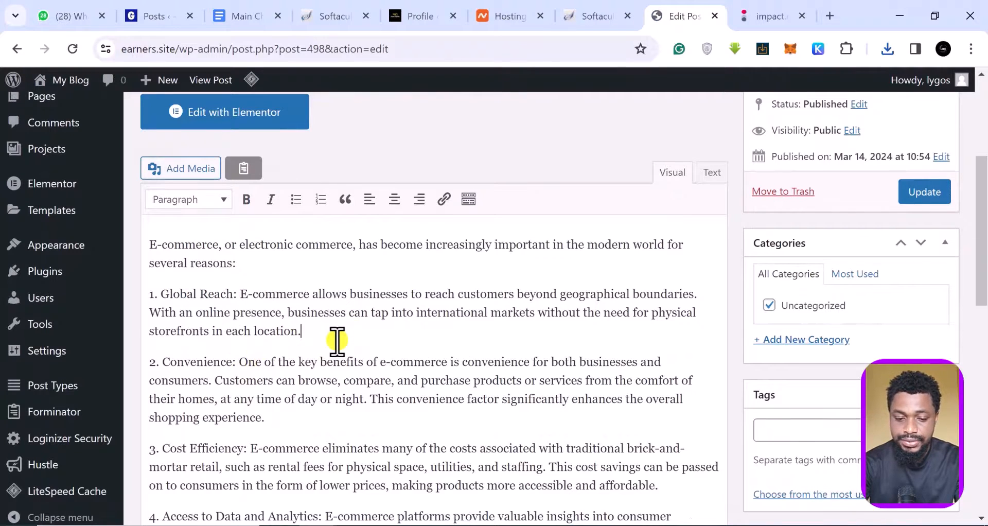
pyautogui.press('Return')
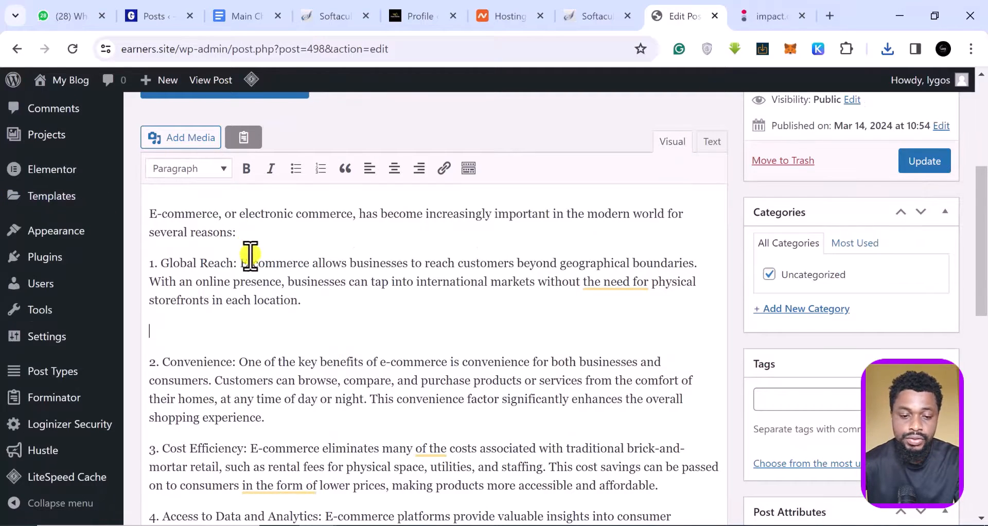
pyautogui.scroll(3, 298, 272)
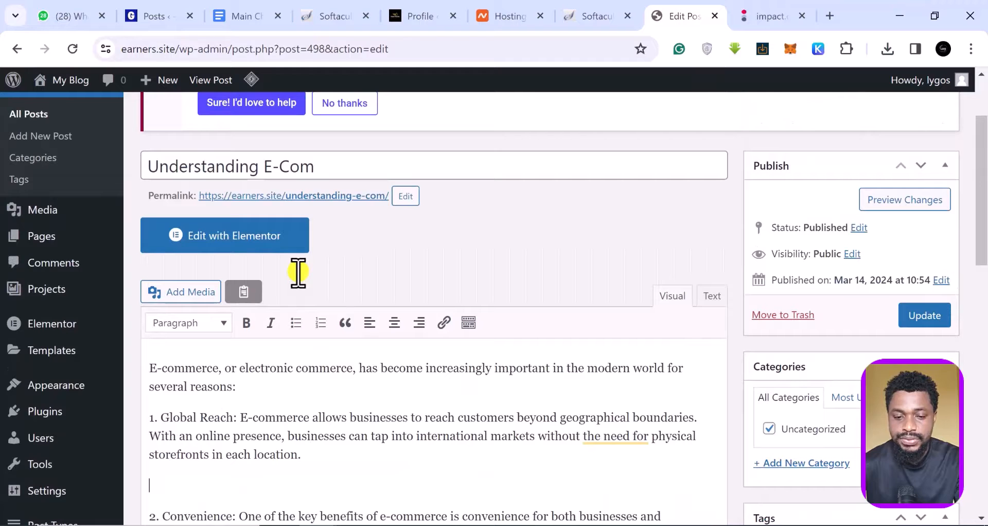
pyautogui.scroll(-3, 298, 271)
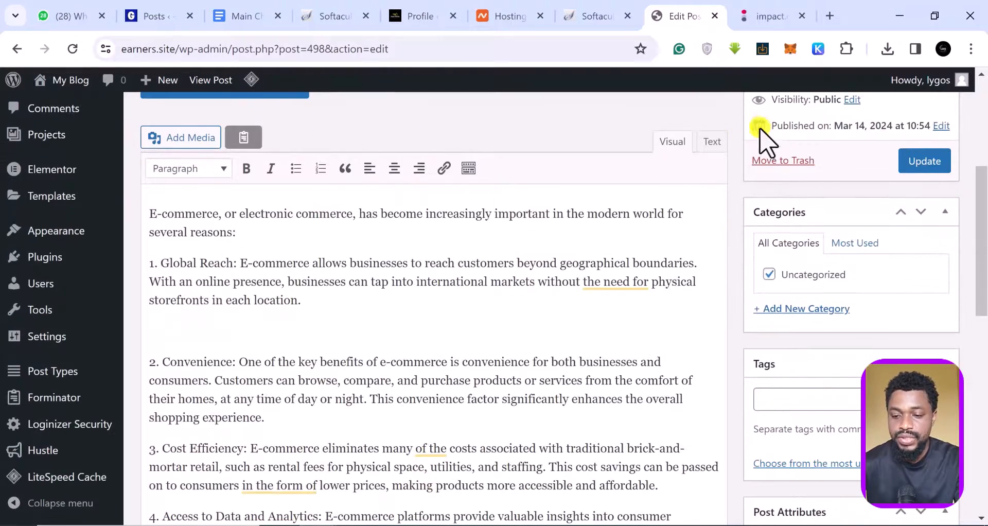
# Paste the InVideo ad code onto the blank line in the Text view, then return to Visual.
pyautogui.click(712, 142)
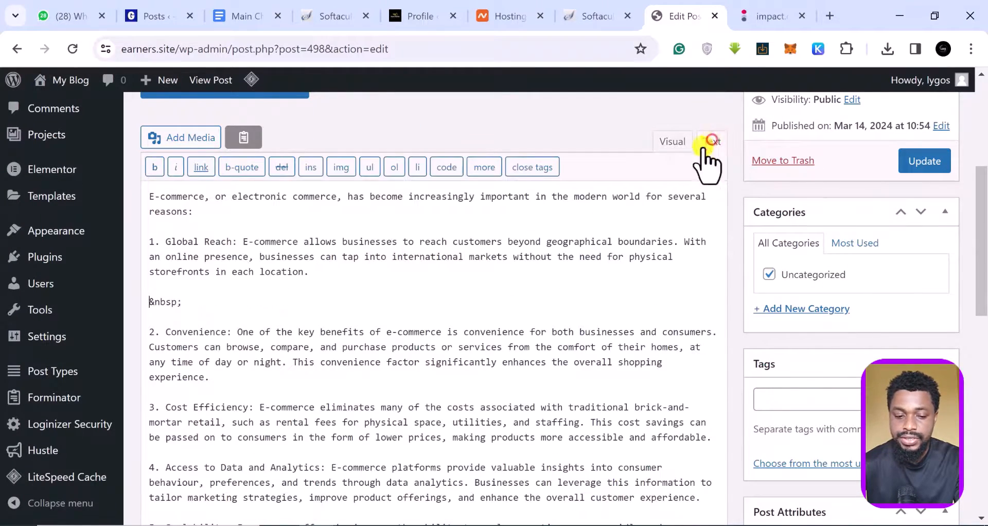
pyautogui.rightClick(149, 304)
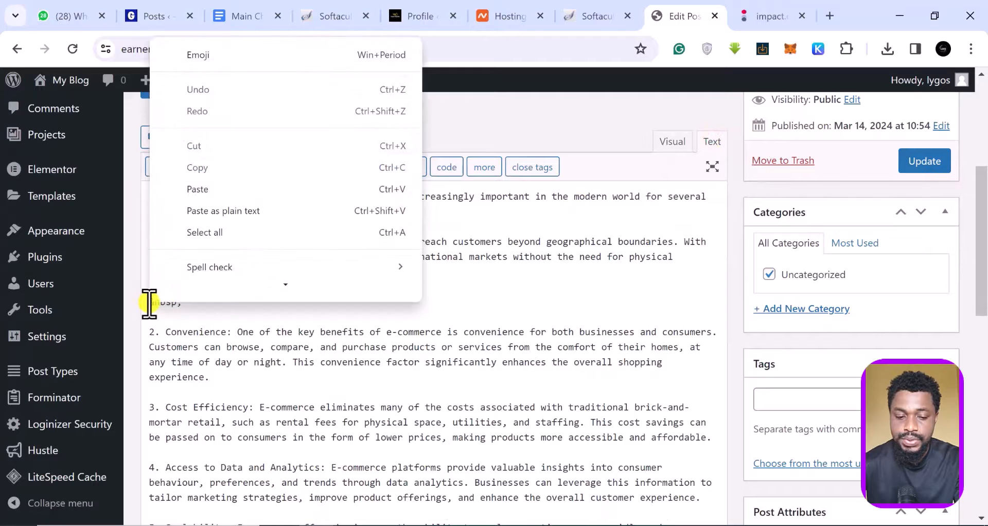
pyautogui.click(195, 184)
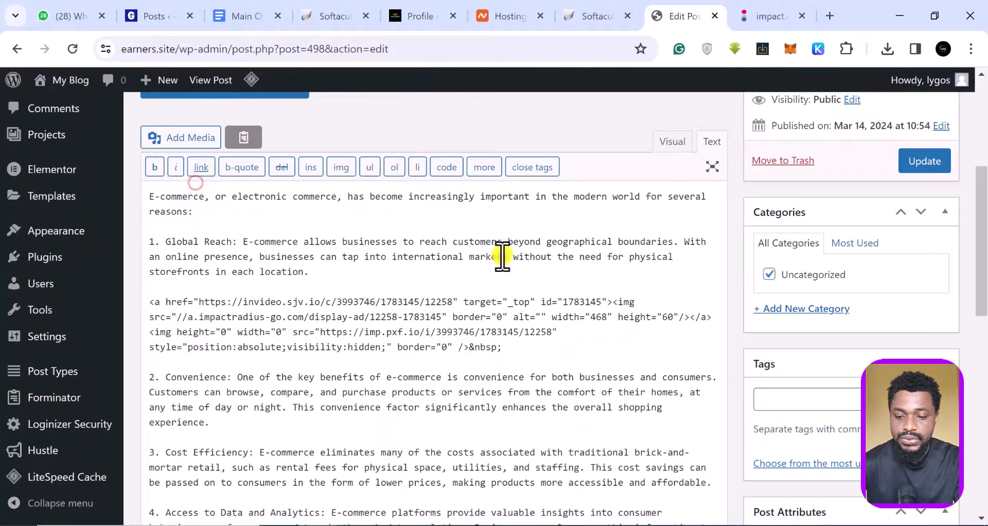
pyautogui.click(673, 142)
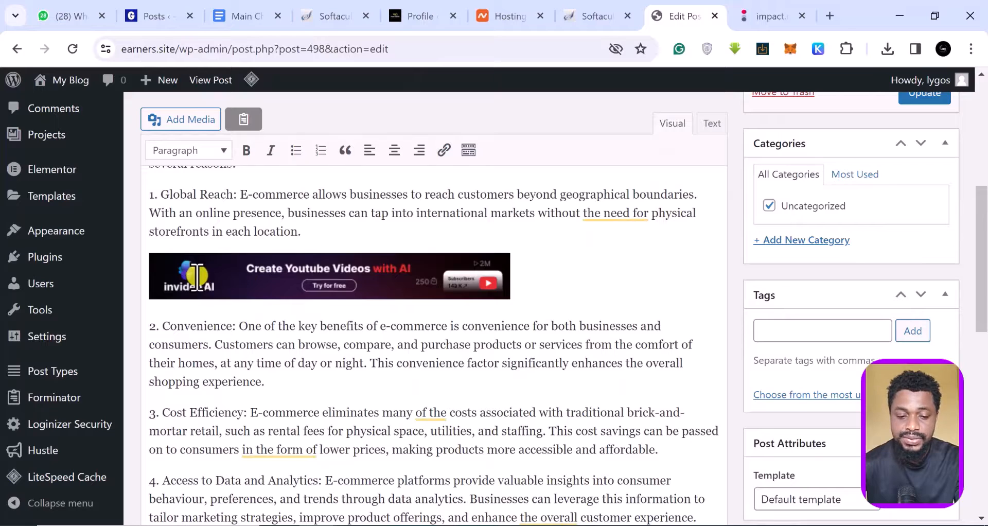
# Center-align the InVideo banner in the post.
pyautogui.click(197, 278)
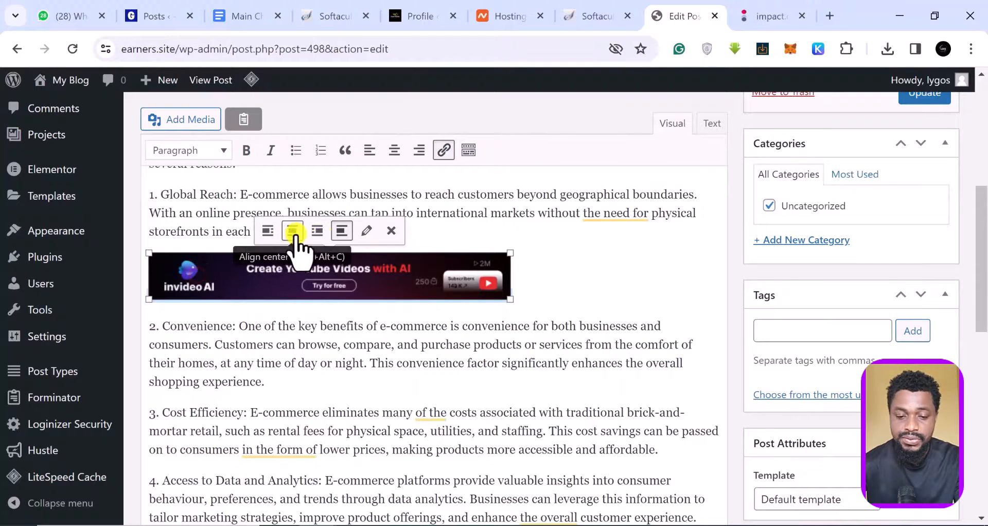
pyautogui.click(294, 234)
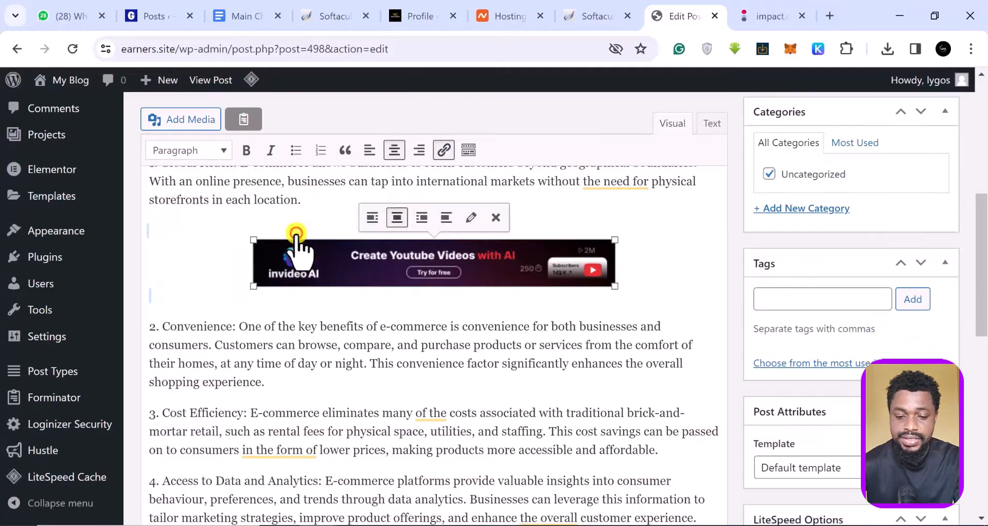
pyautogui.click(214, 282)
# Add an empty paragraph after 'environments.' in the Flexibility point and view the HTML.
pyautogui.scroll(-9, 590, 322)
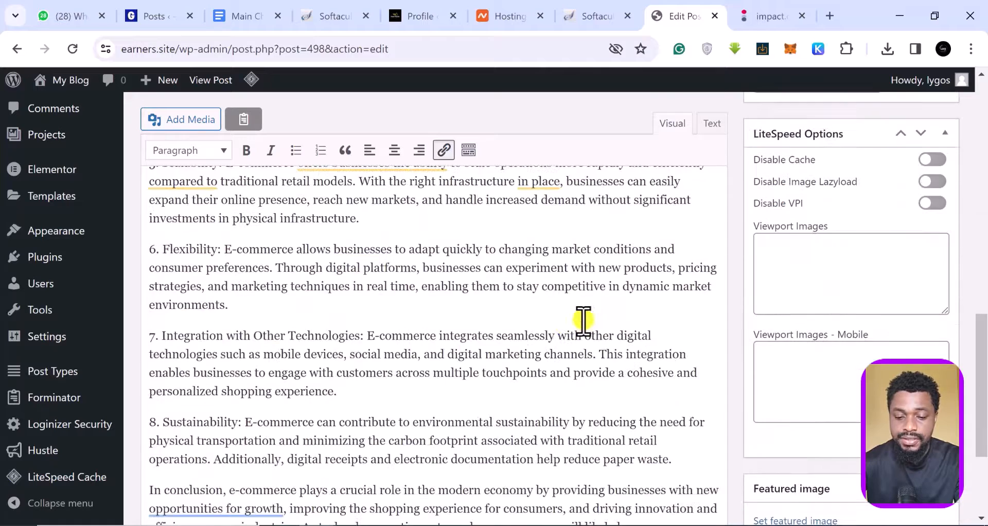
pyautogui.click(255, 311)
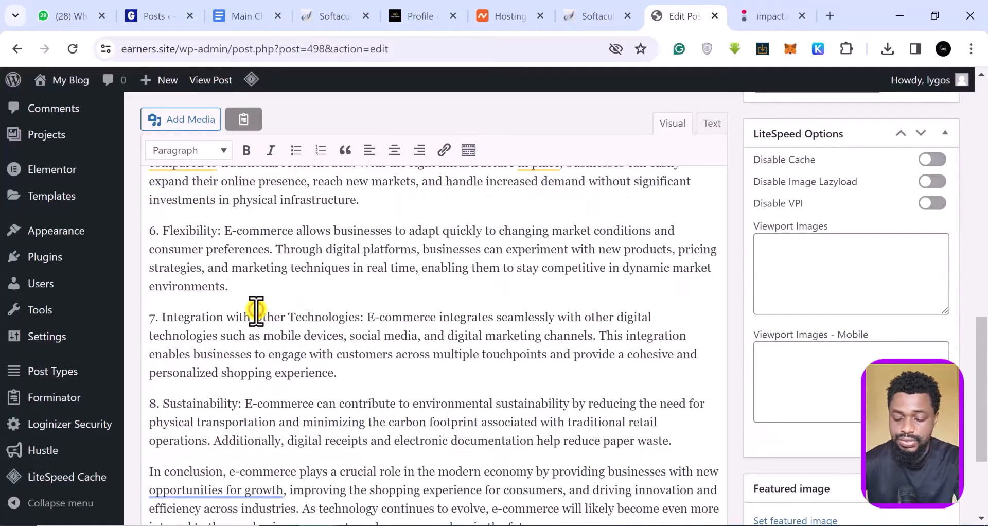
pyautogui.press('Return')
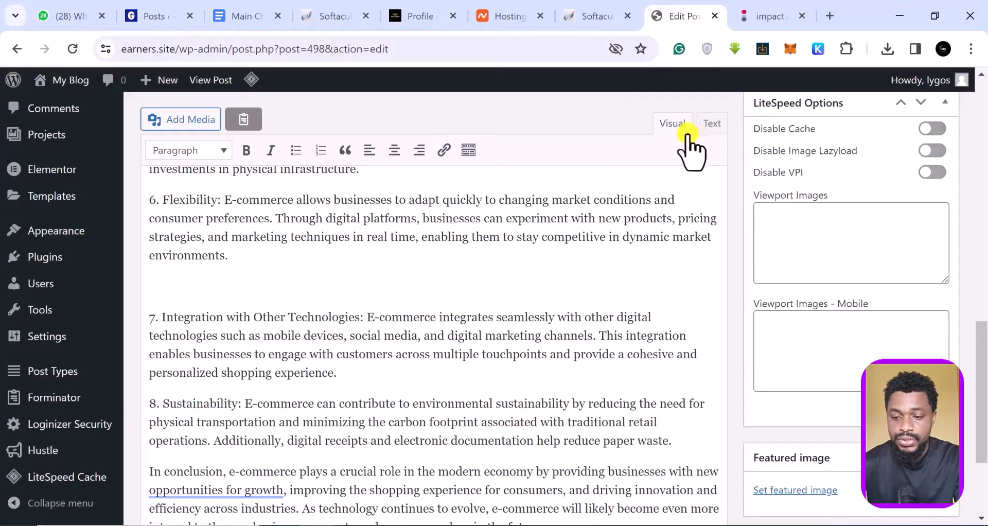
pyautogui.click(713, 124)
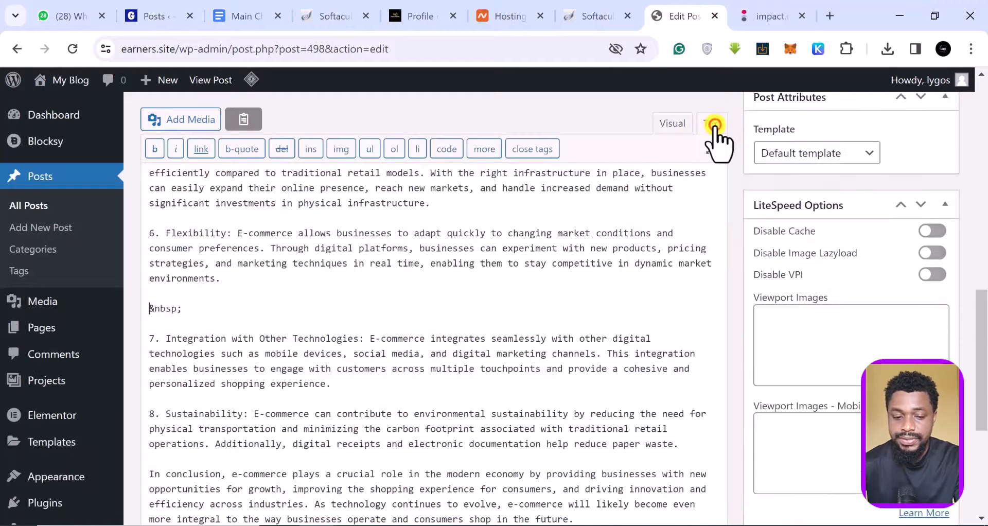
# Paste a second InVideo banner on the blank line and center-align it.
pyautogui.rightClick(148, 310)
pyautogui.click(204, 173)
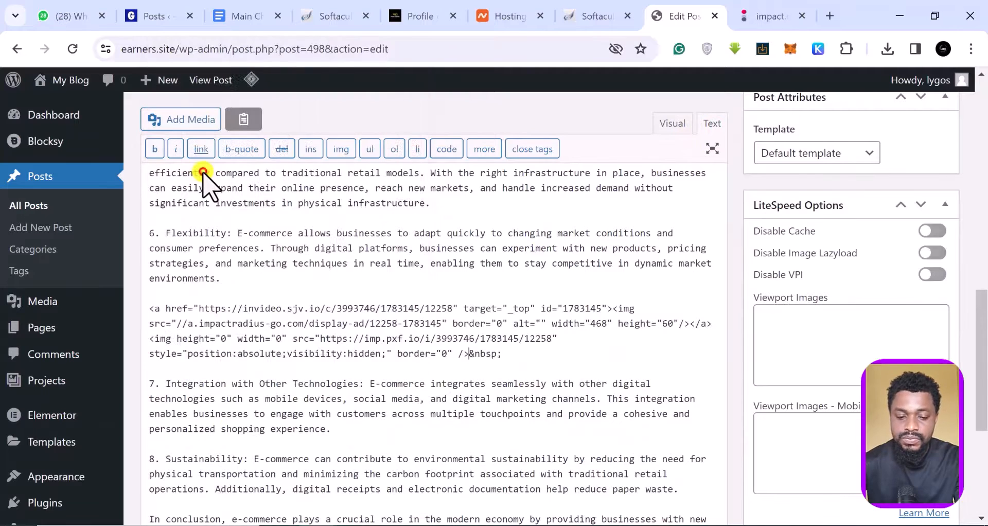
pyautogui.click(675, 123)
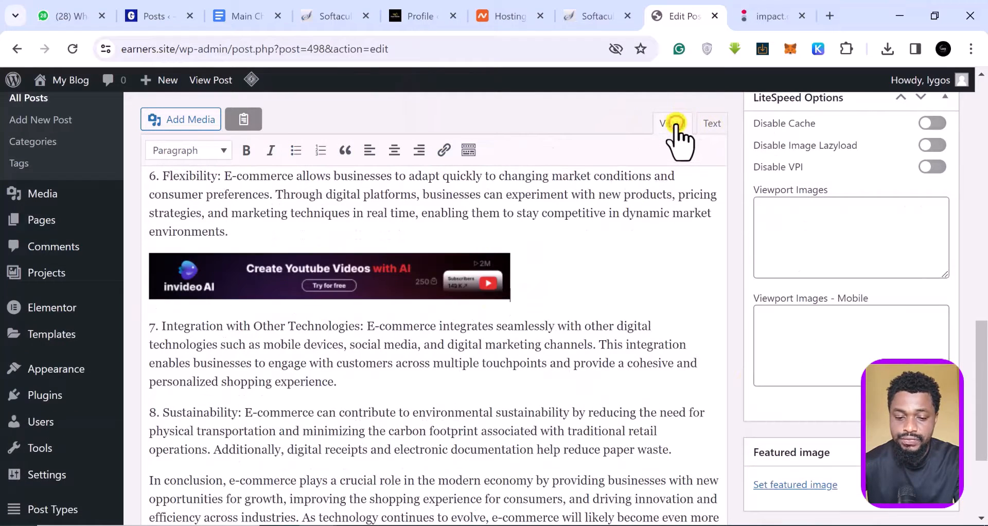
pyautogui.click(231, 278)
pyautogui.click(292, 230)
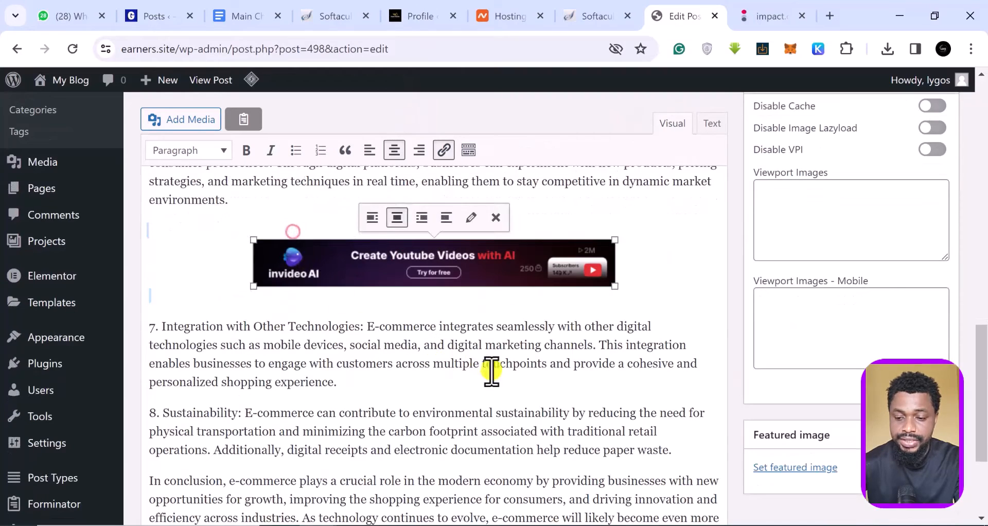
# Update the 'Understanding E-Com' post to save the changes.
pyautogui.scroll(10, 516, 377)
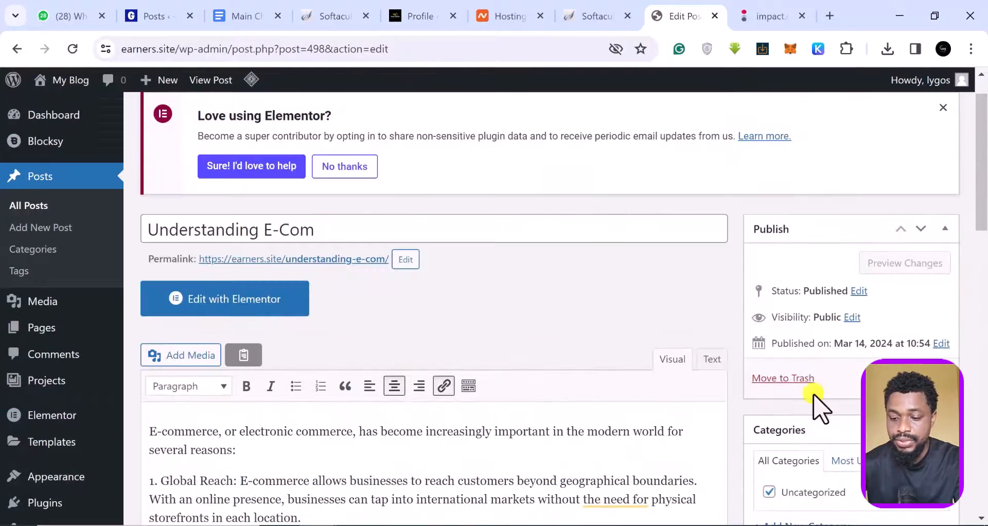
pyautogui.scroll(-6, 656, 323)
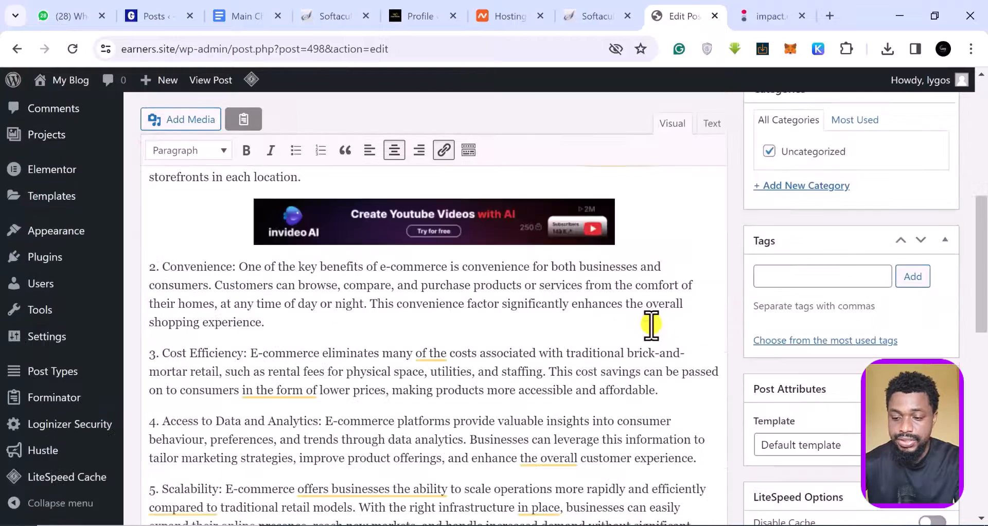
pyautogui.scroll(6, 664, 321)
pyautogui.click(915, 346)
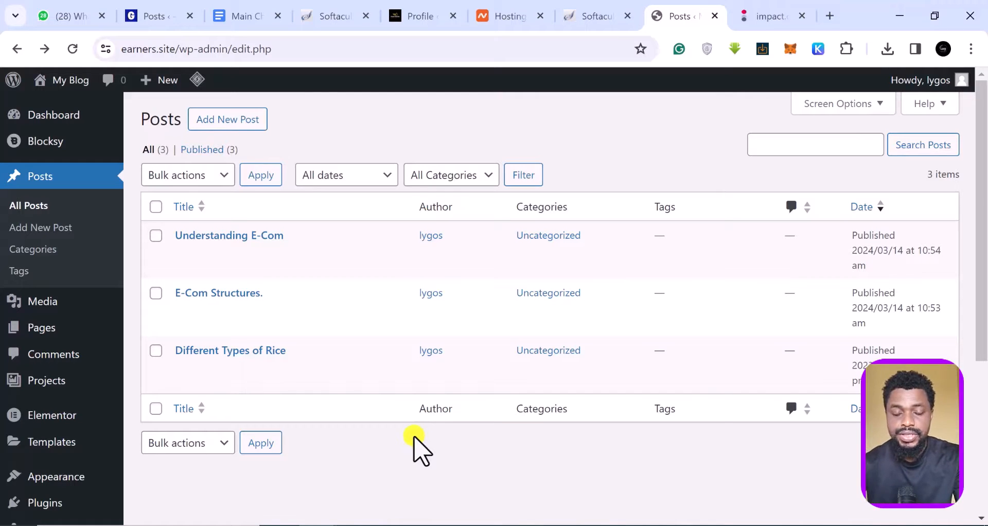
# Go to Plugins > Add New Plugin in the admin sidebar.
pyautogui.moveTo(54, 375)
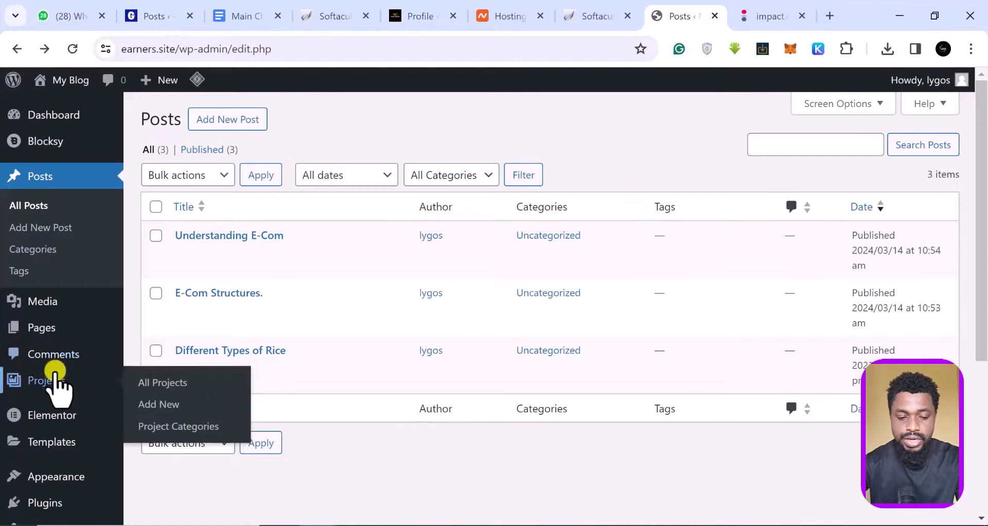
pyautogui.scroll(-2, 52, 381)
pyautogui.moveTo(43, 425)
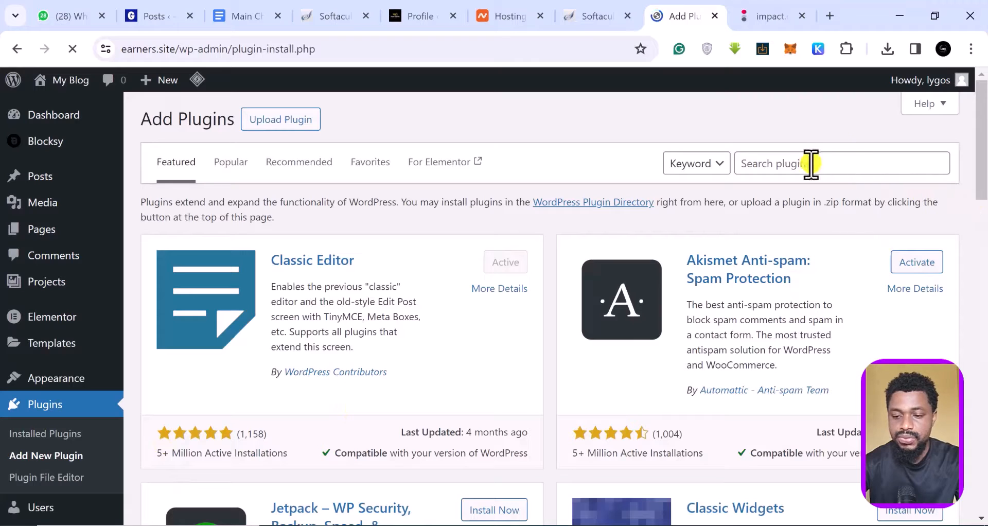
# Search for 'ads inserter', then install and activate the Ad Inserter plugin.
pyautogui.click(809, 165)
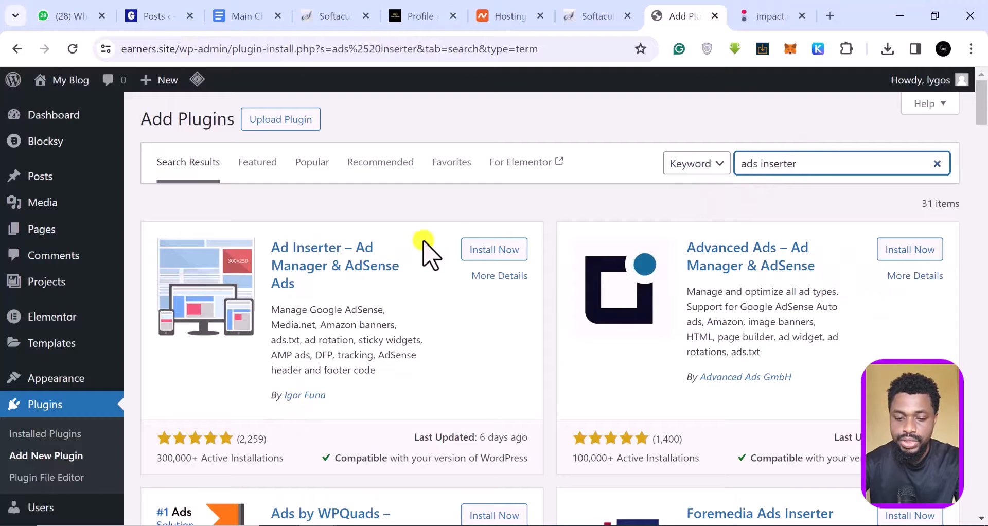
pyautogui.click(487, 249)
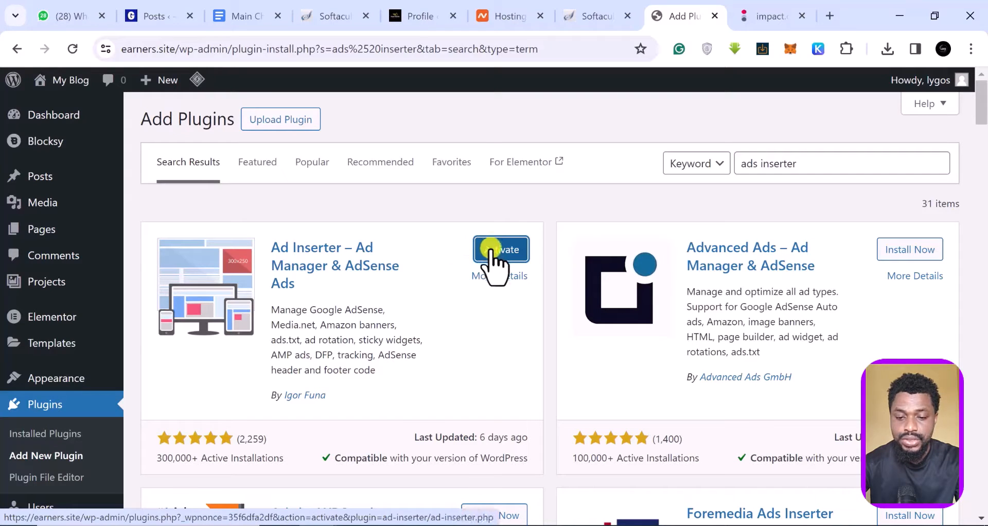
pyautogui.click(497, 250)
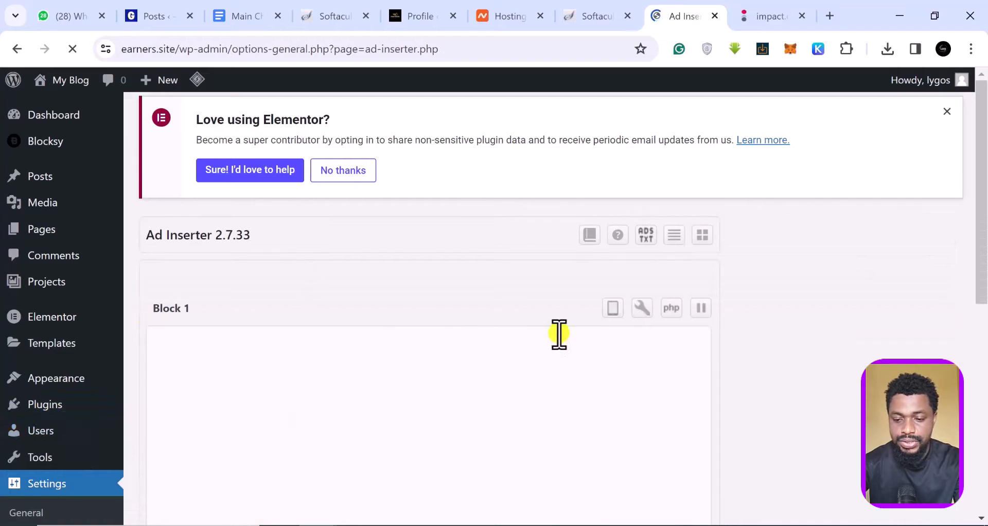
# Close the 'Love using Elementor?' notice on the Ad Inserter settings page.
pyautogui.scroll(-3, 559, 334)
pyautogui.scroll(3, 559, 335)
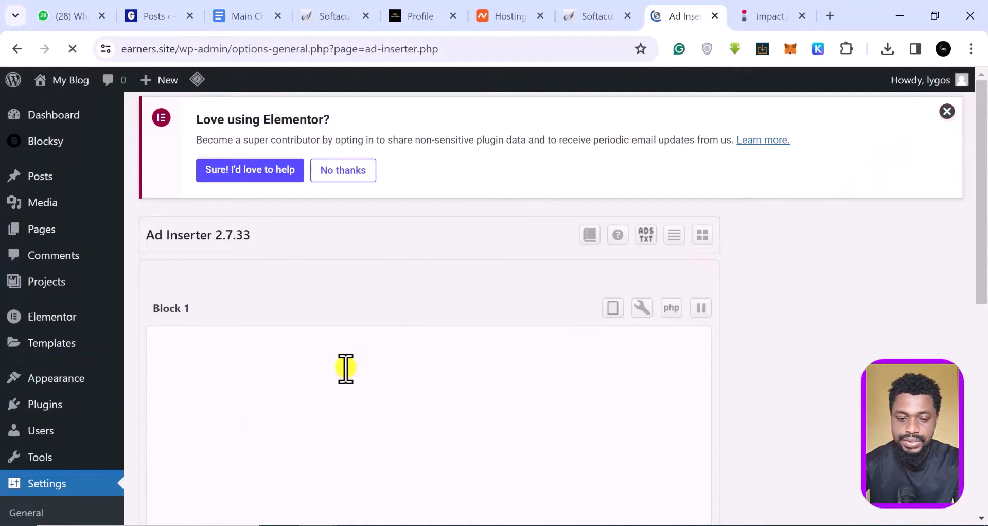
pyautogui.scroll(-3, 344, 369)
pyautogui.scroll(-2, 344, 369)
pyautogui.scroll(2, 344, 369)
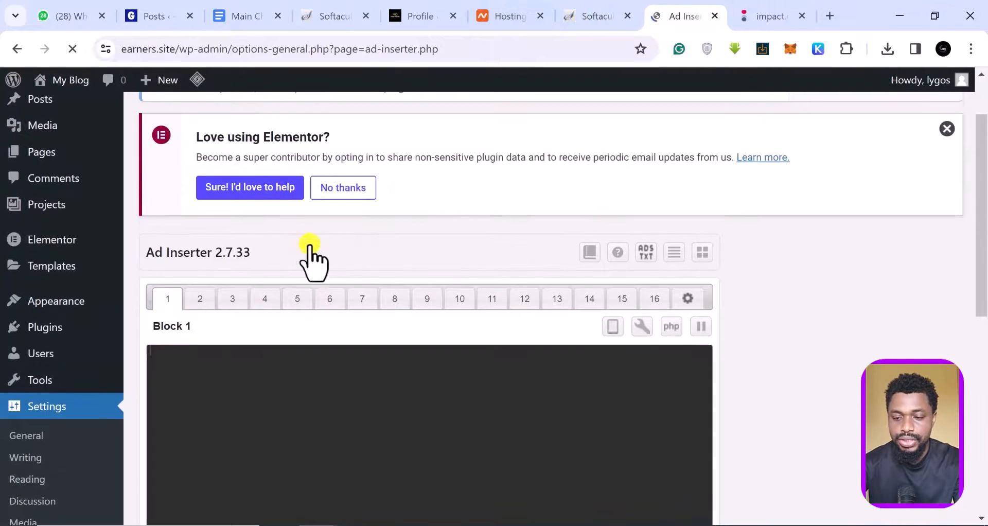
pyautogui.click(947, 128)
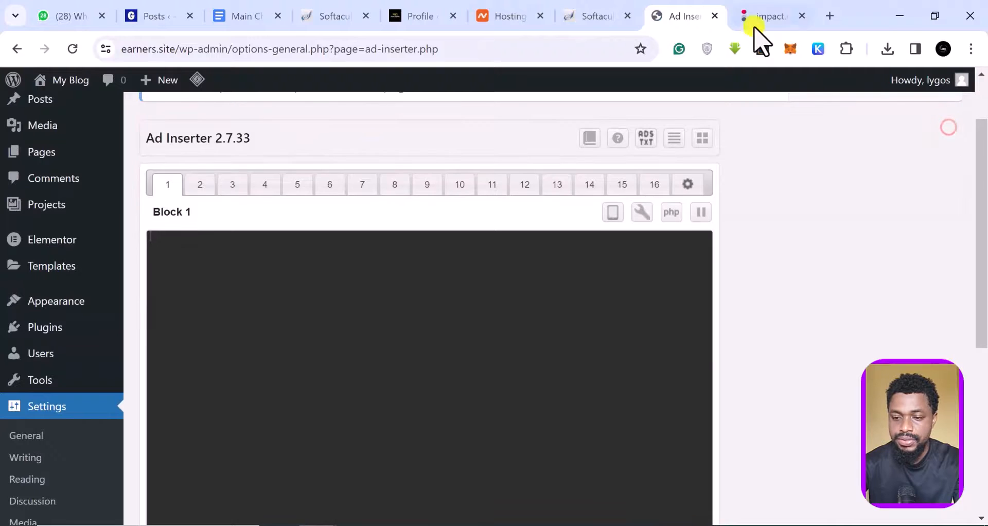
# Copy the invideo 468x60 banner's HTML ad code in Impact.com.
pyautogui.click(769, 19)
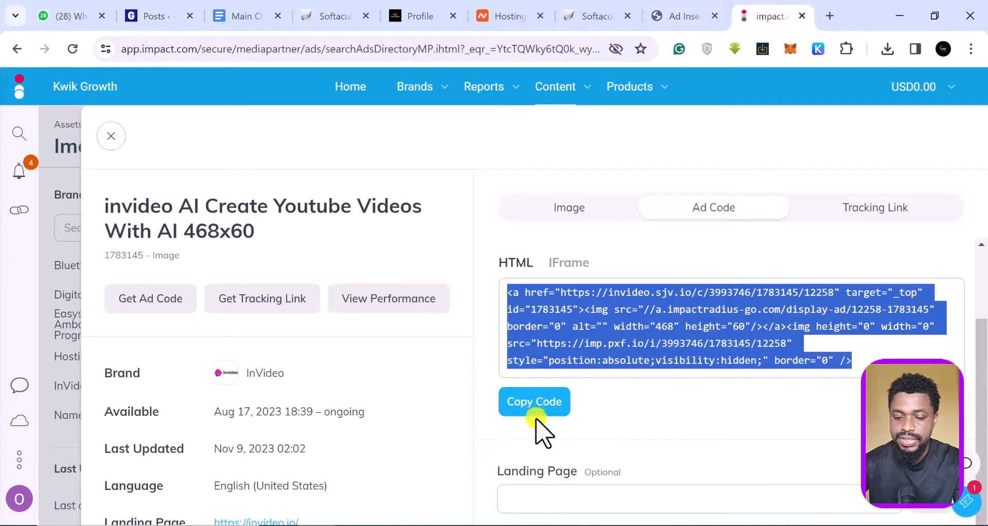
pyautogui.click(535, 409)
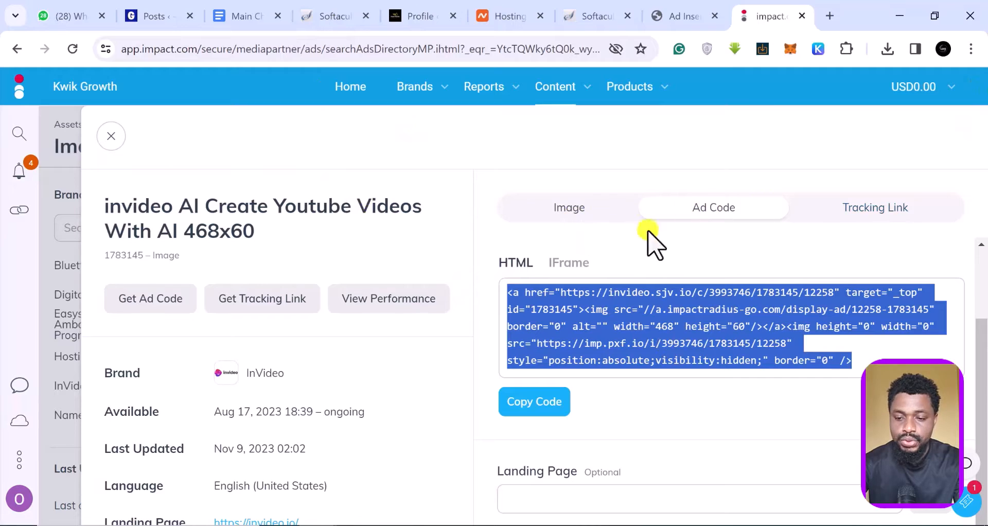
pyautogui.click(536, 402)
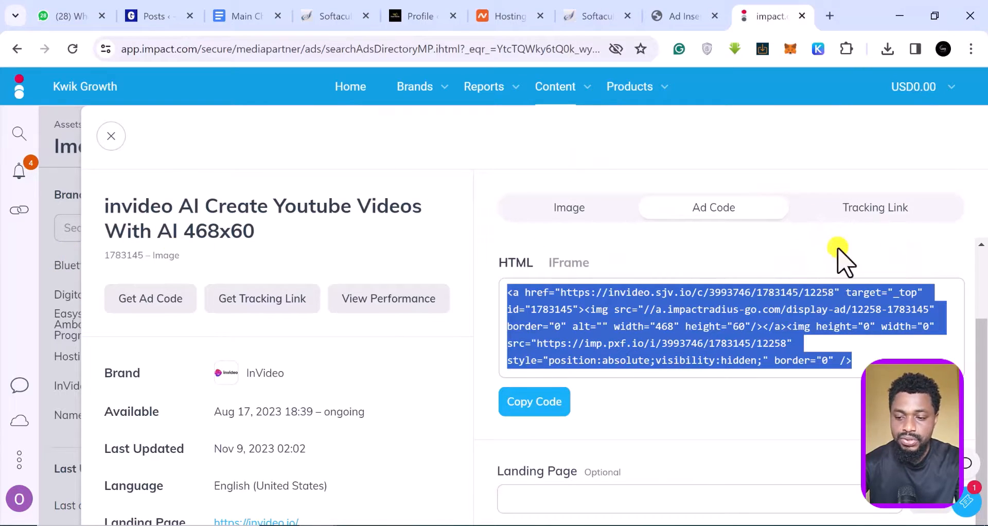
# Check the banner's Tracking Link and Image tabs, recopy the HTML code, and return to Ad Inserter.
pyautogui.click(874, 207)
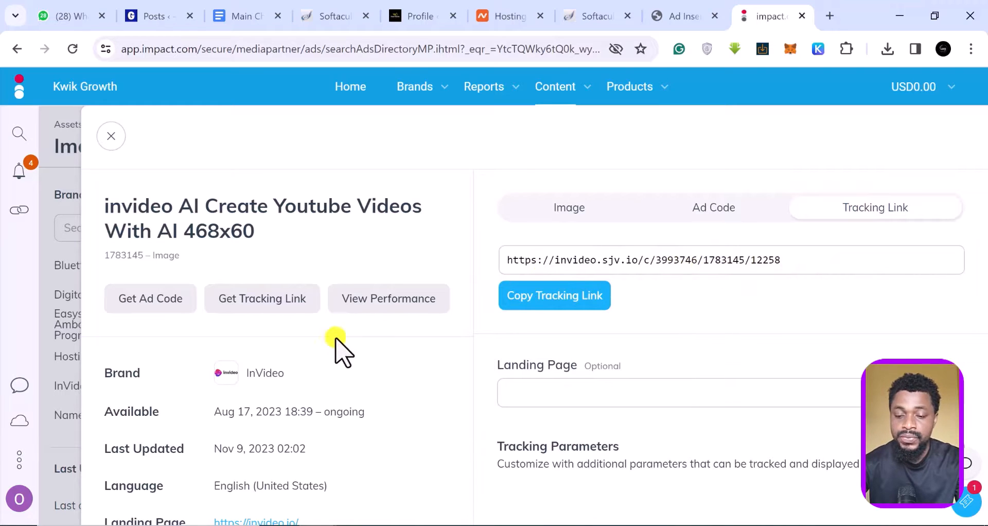
pyautogui.click(570, 208)
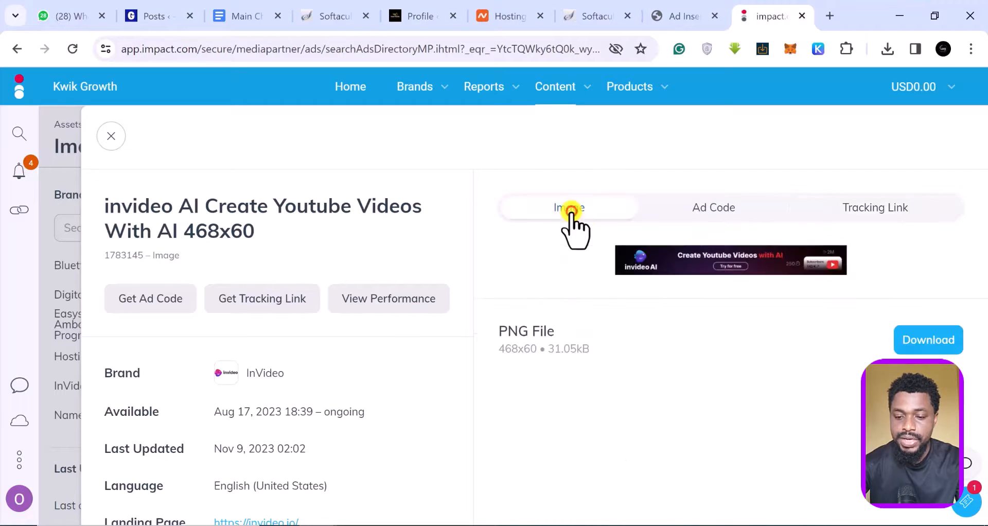
pyautogui.click(712, 208)
pyautogui.click(538, 486)
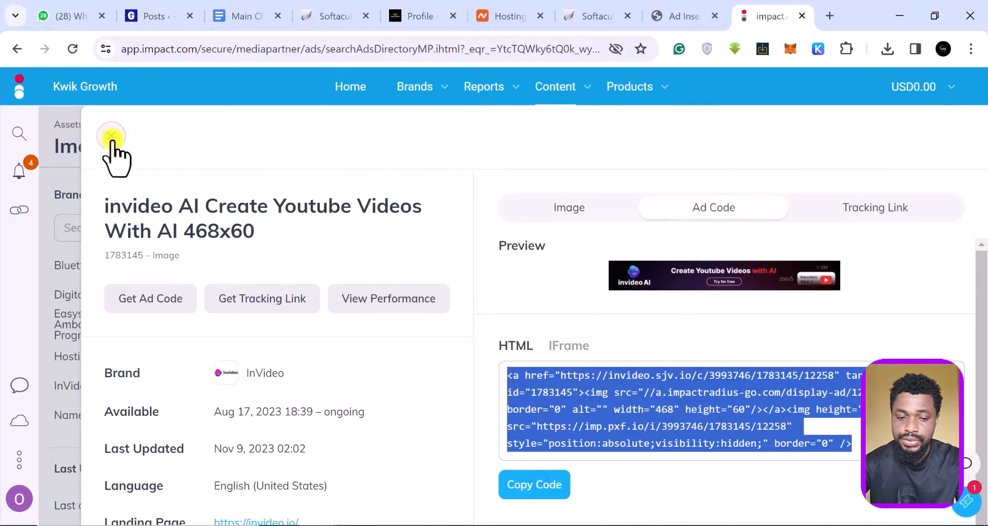
pyautogui.click(684, 17)
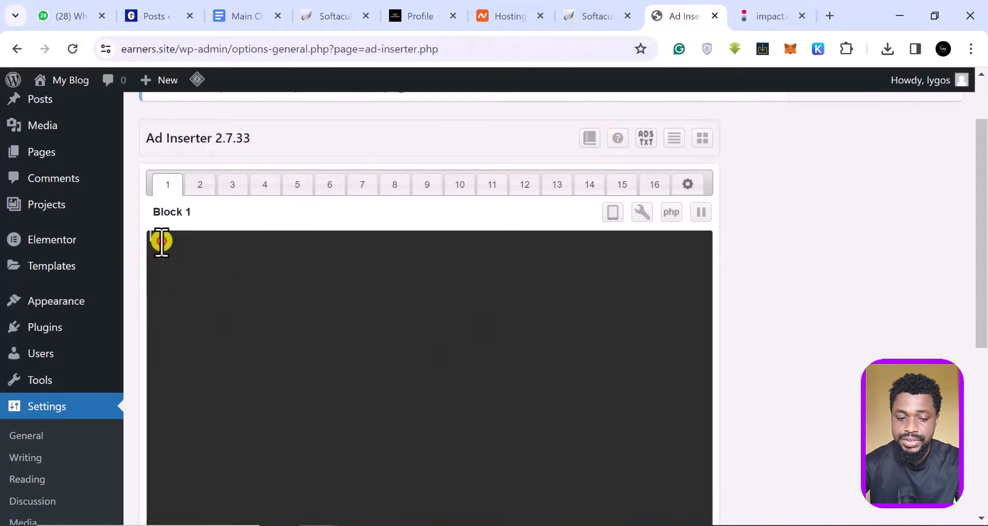
# Paste the copied invideo 468x60 banner HTML into the Block 1 code editor.
pyautogui.rightClick(161, 242)
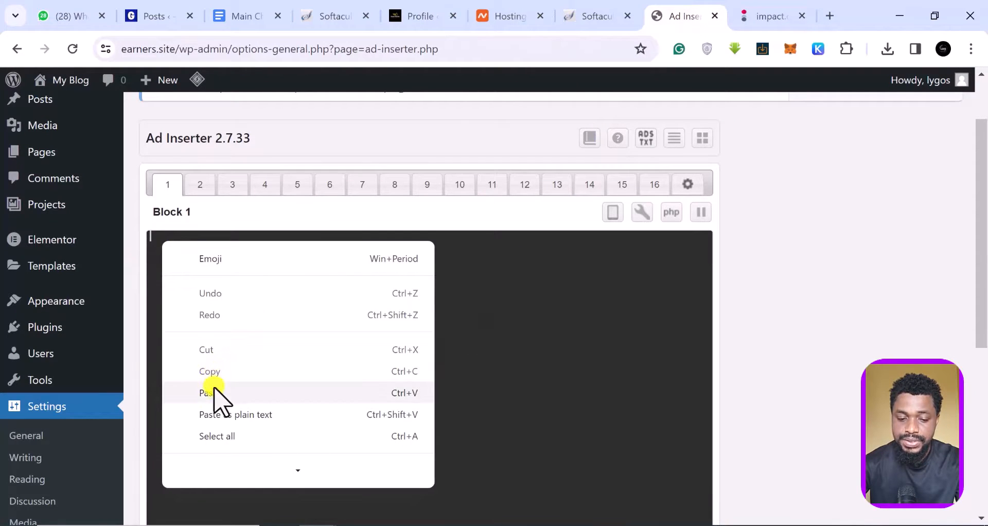
pyautogui.click(213, 393)
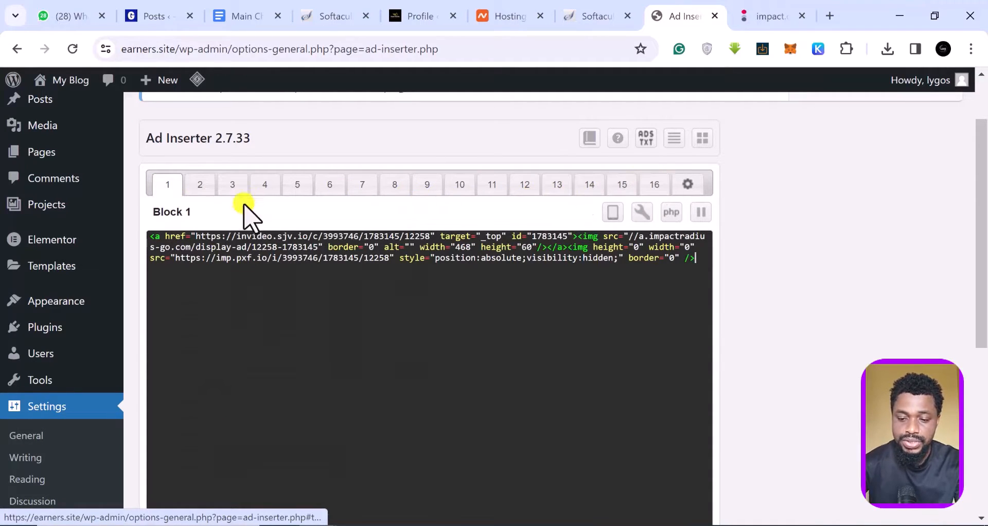
pyautogui.scroll(-4, 375, 239)
pyautogui.scroll(-1, 374, 241)
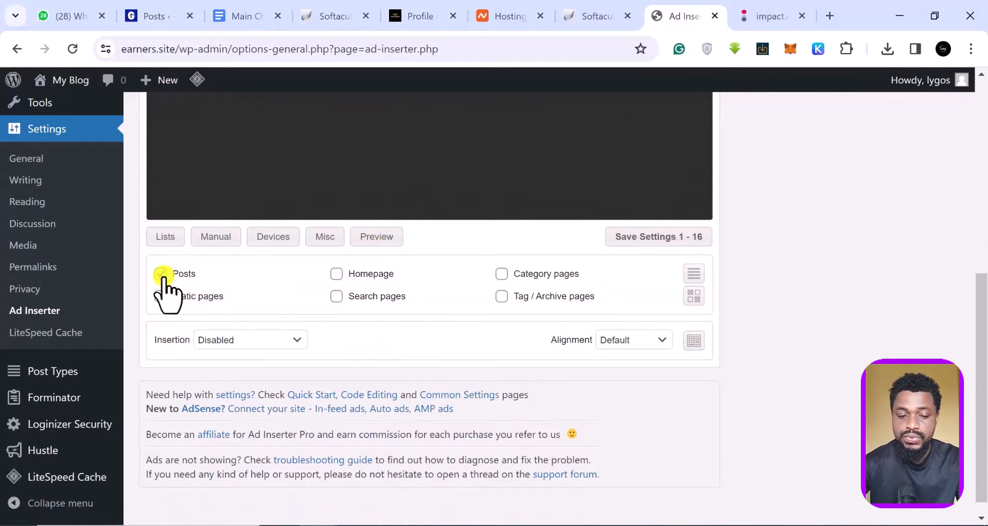
pyautogui.scroll(5, 308, 185)
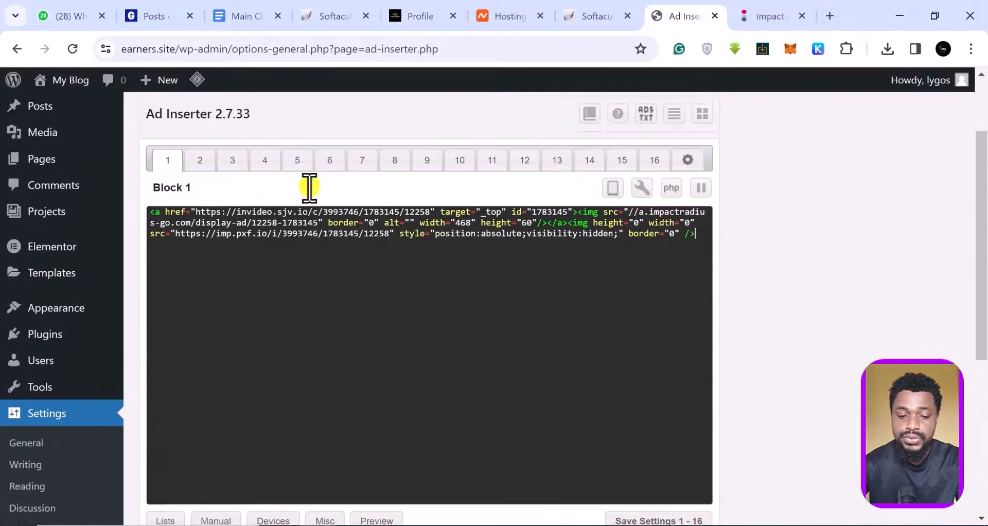
pyautogui.scroll(-5, 269, 216)
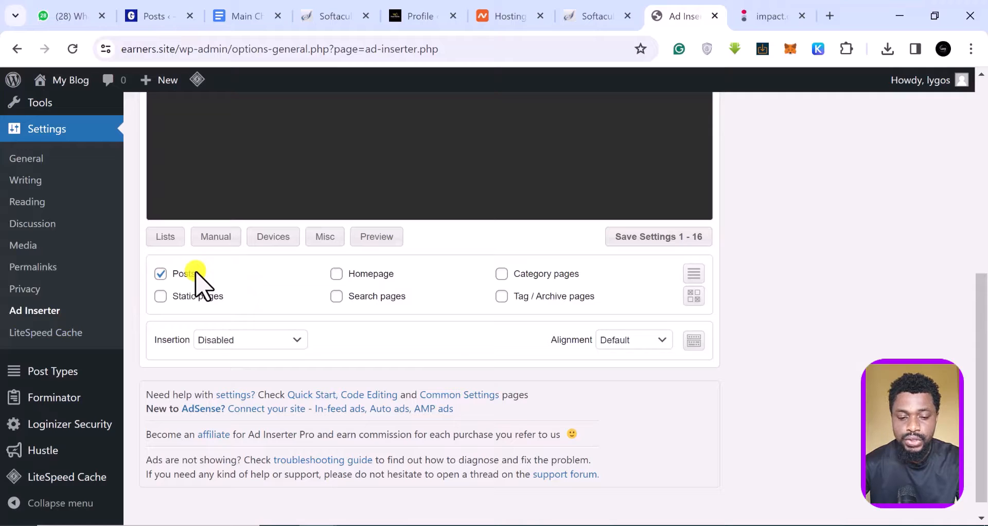
# Set Block 1 insertion to After paragraph 1 with Center alignment.
pyautogui.click(277, 339)
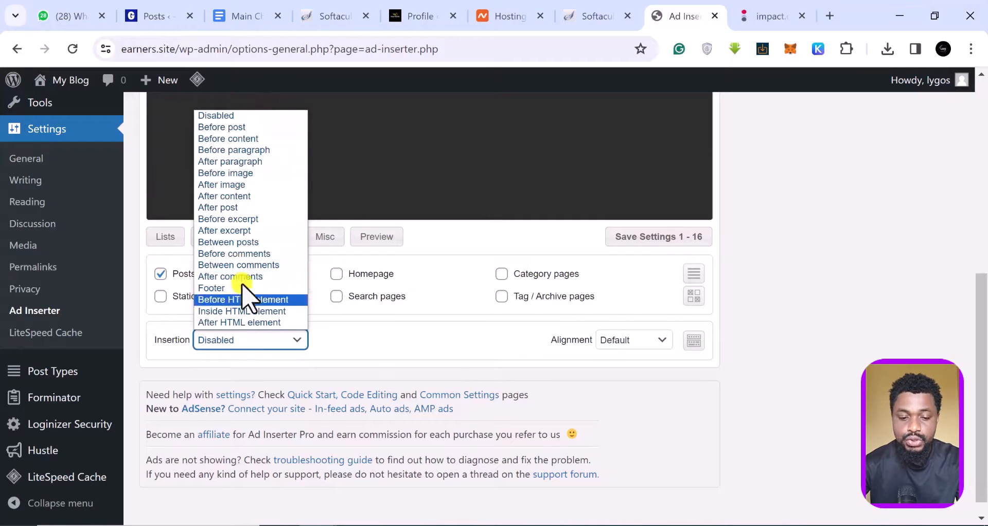
pyautogui.click(238, 163)
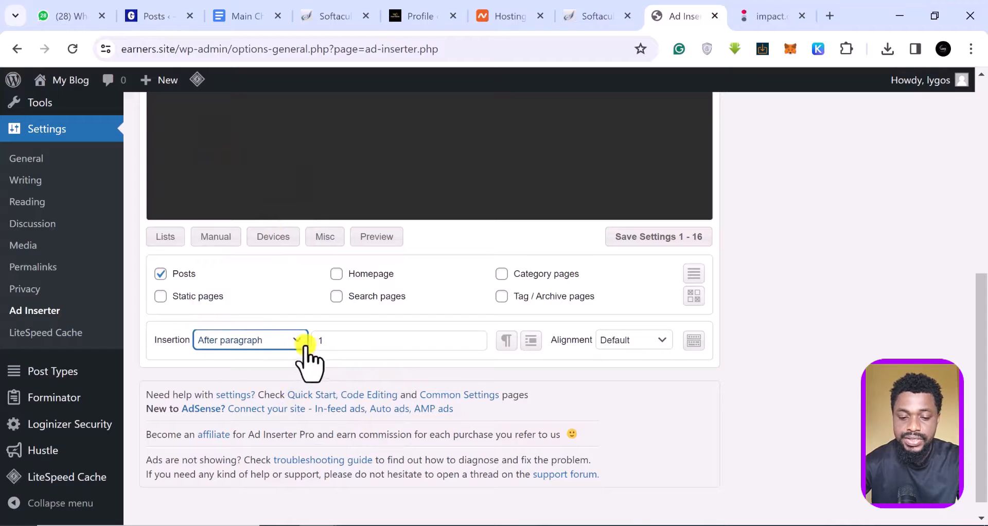
pyautogui.click(339, 342)
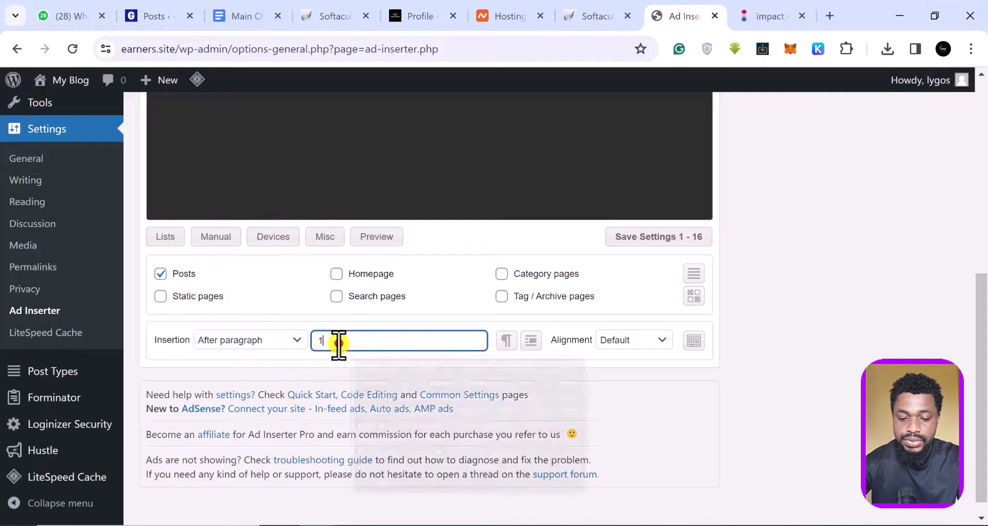
pyautogui.press('BackSpace')
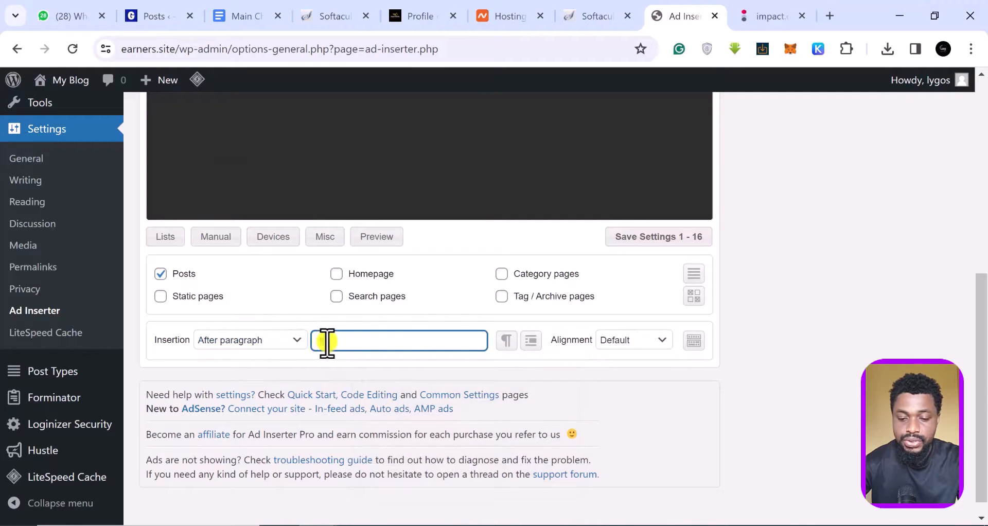
pyautogui.write('1')
pyautogui.click(662, 340)
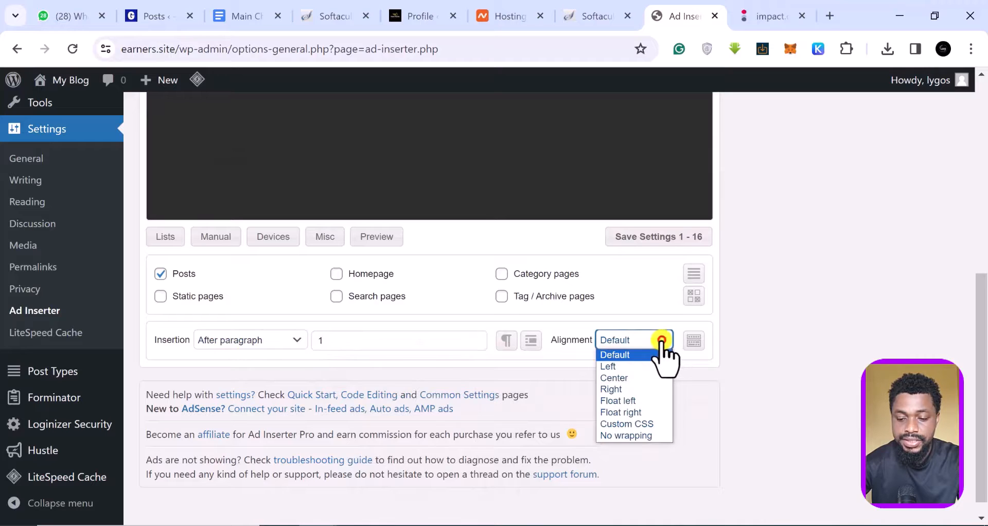
pyautogui.click(628, 378)
pyautogui.scroll(-1, 536, 379)
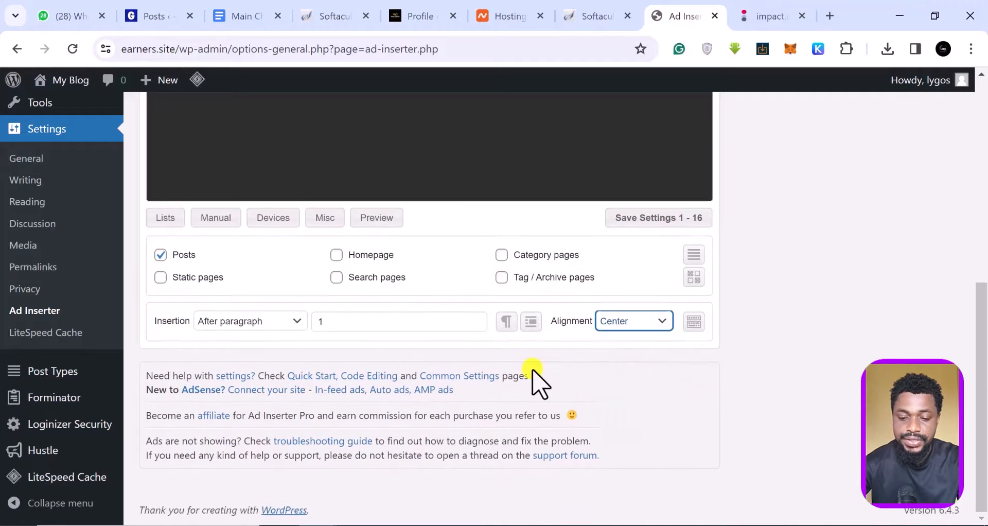
pyautogui.scroll(2, 533, 378)
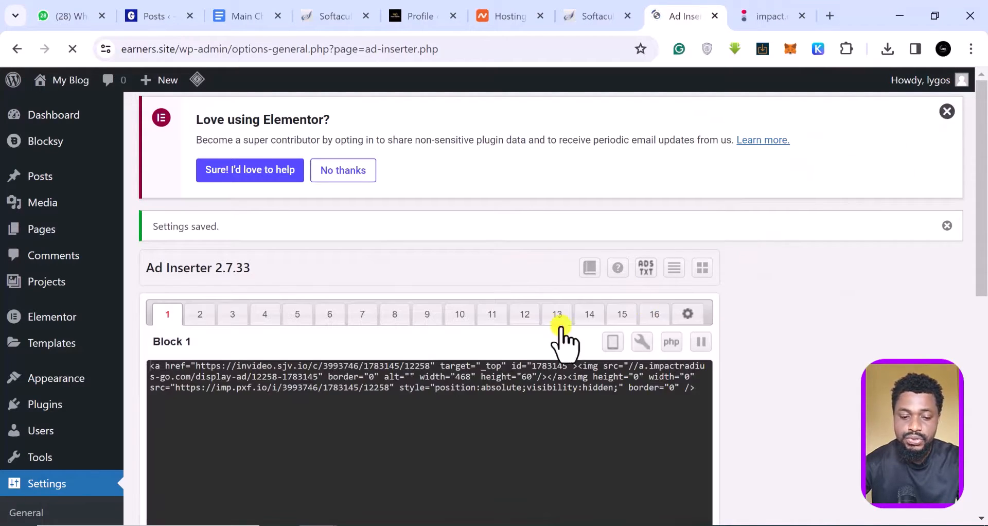
pyautogui.scroll(-3, 348, 276)
pyautogui.scroll(-4, 298, 291)
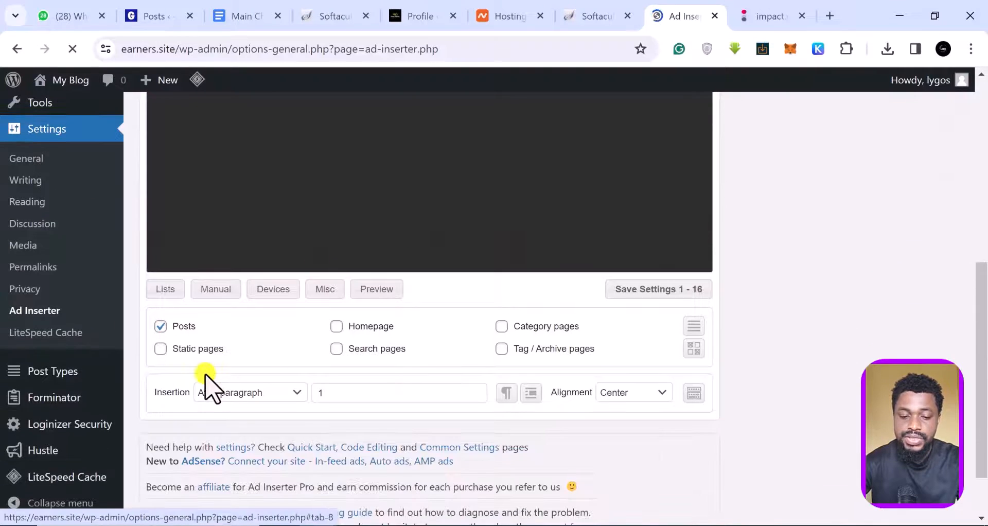
pyautogui.scroll(-3, 526, 340)
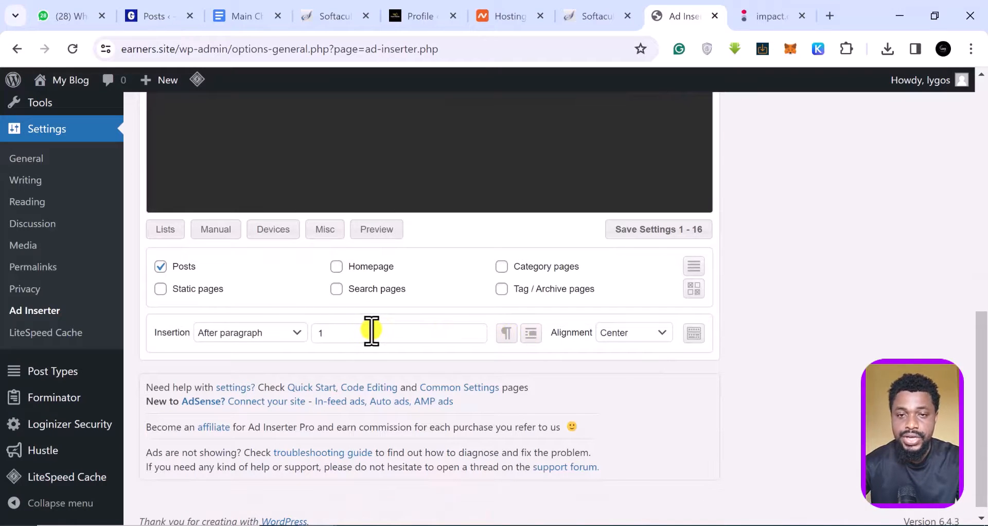
pyautogui.moveTo(370, 331)
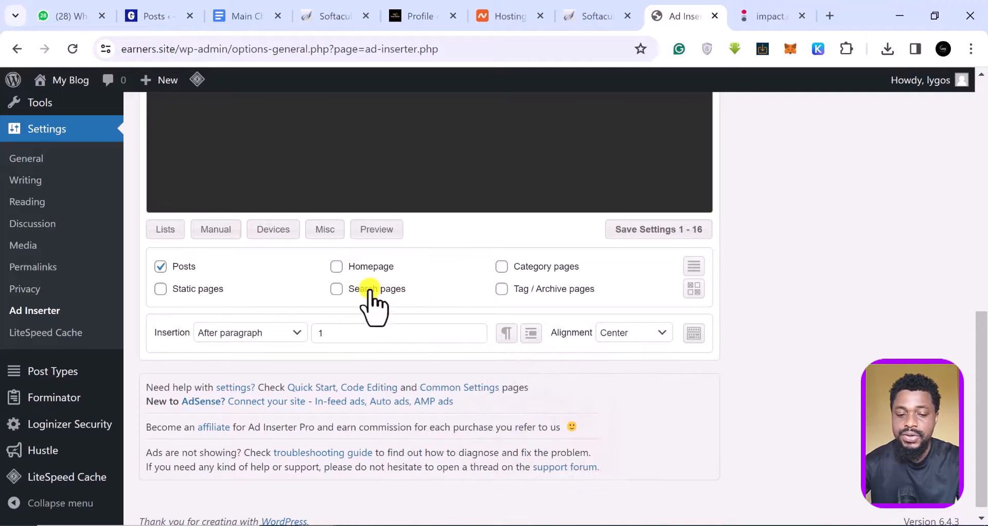
pyautogui.scroll(5, 364, 287)
pyautogui.scroll(3, 48, 247)
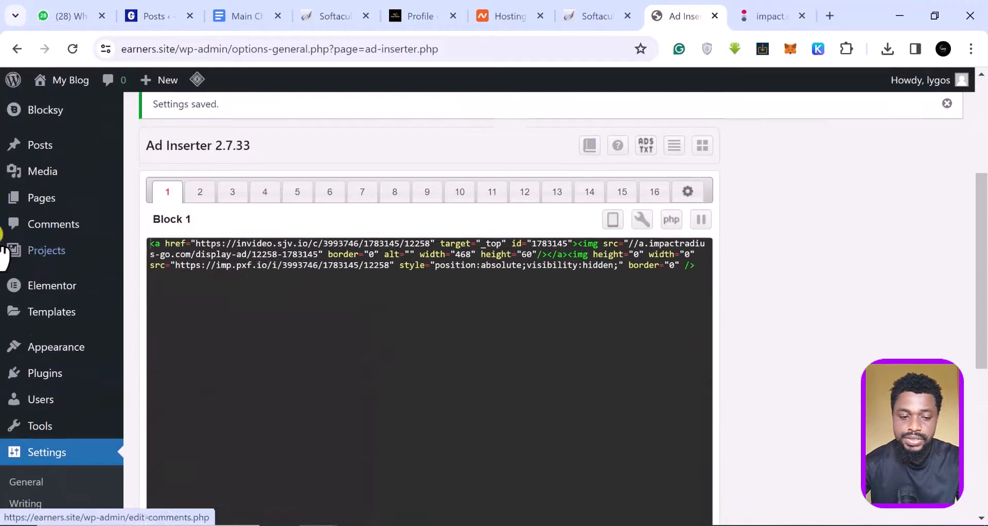
pyautogui.moveTo(62, 177)
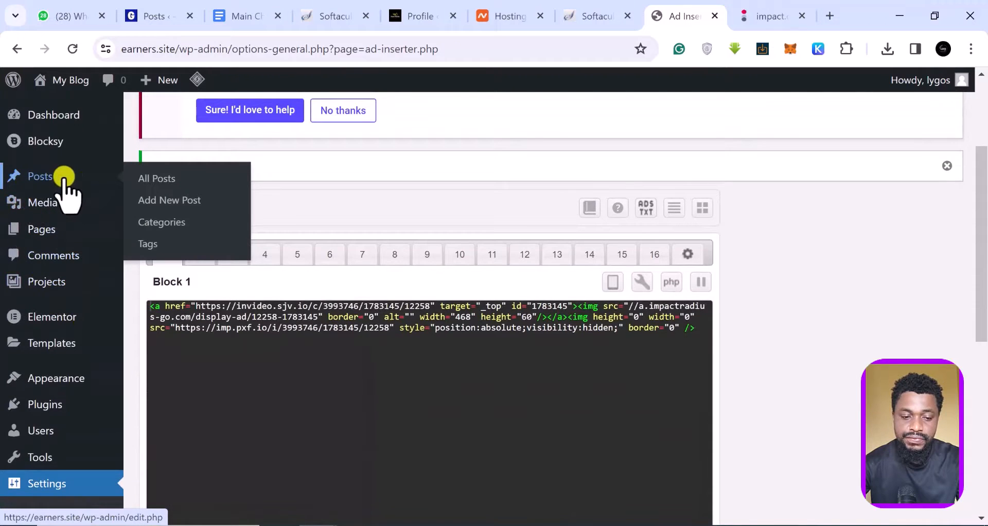
# Open All Posts and view the live E-Com Structures post.
pyautogui.click(156, 178)
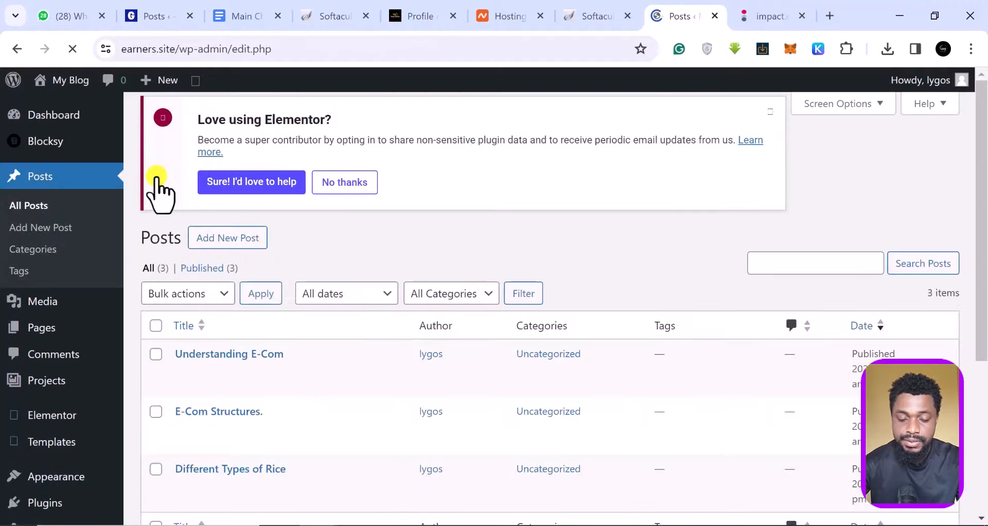
pyautogui.scroll(-3, 364, 437)
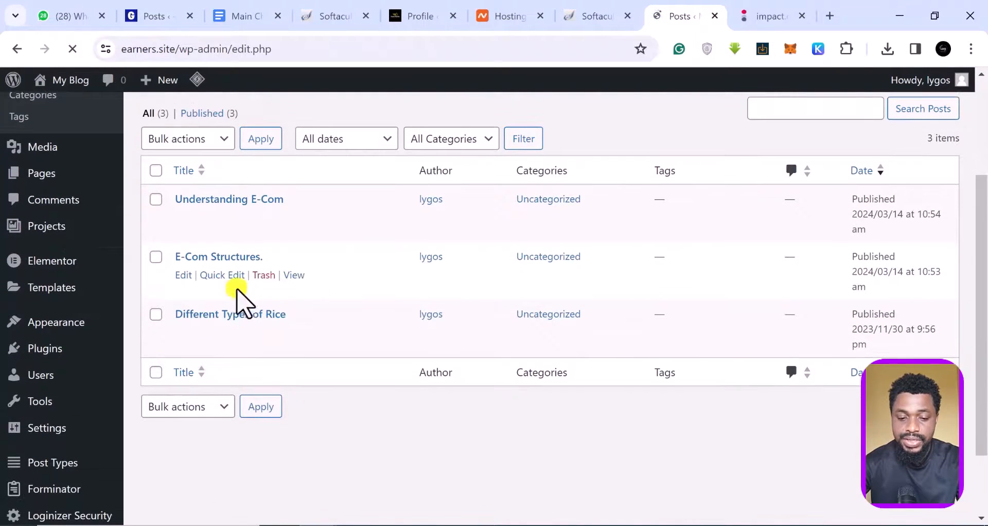
pyautogui.scroll(-2, 287, 353)
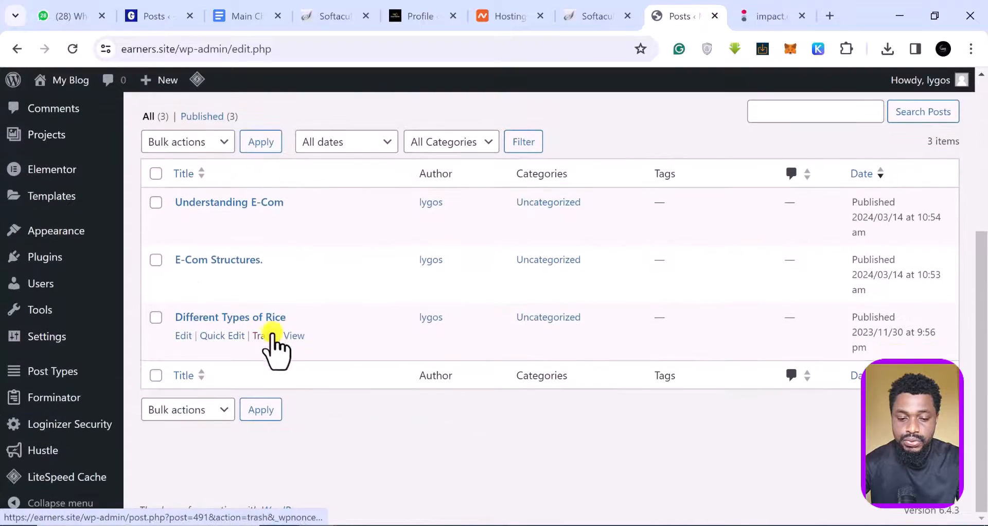
pyautogui.click(293, 278)
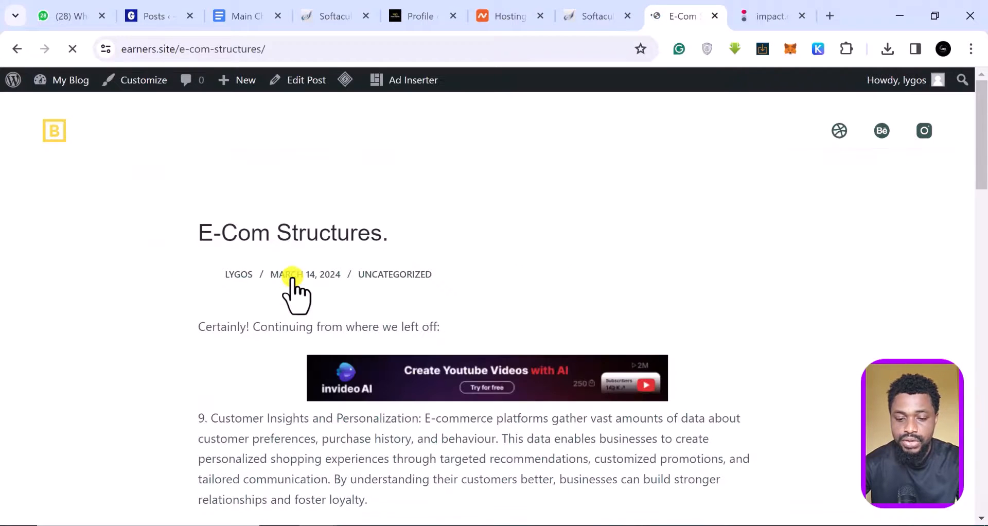
# Scroll through the post to check the centered invideo banner after its first paragraph.
pyautogui.scroll(-3, 530, 281)
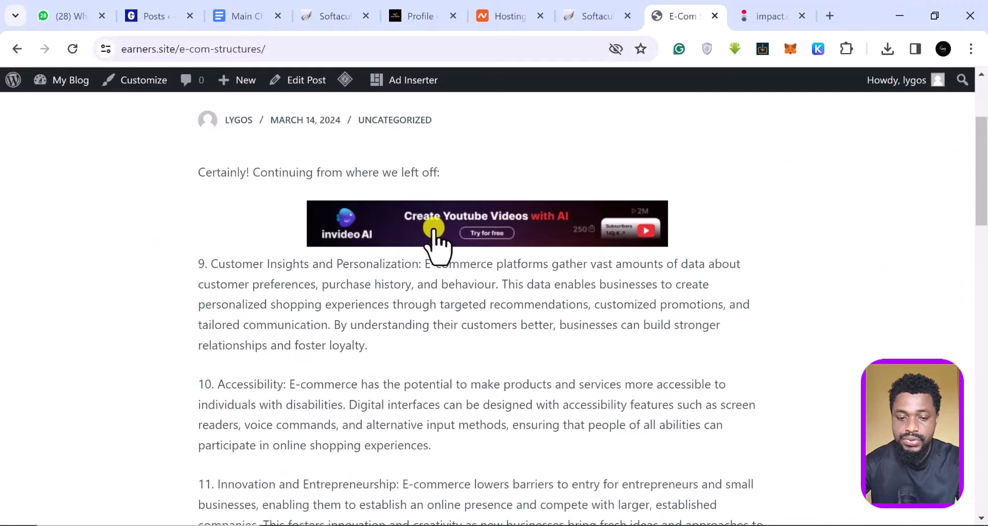
pyautogui.scroll(-14, 427, 241)
pyautogui.scroll(-8, 432, 234)
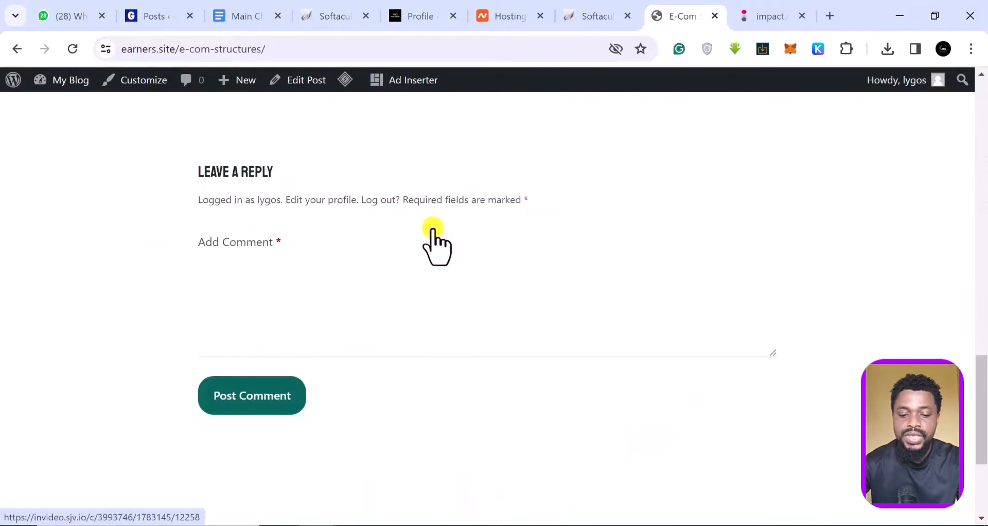
pyautogui.scroll(17, 432, 226)
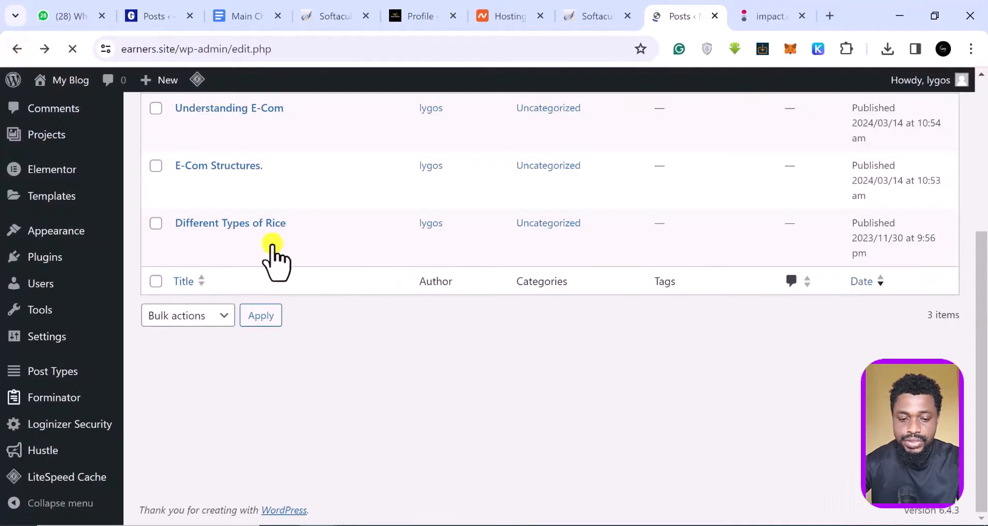
# View the live Different Types of Rice post and scroll to the banner below its first paragraph.
pyautogui.click(292, 239)
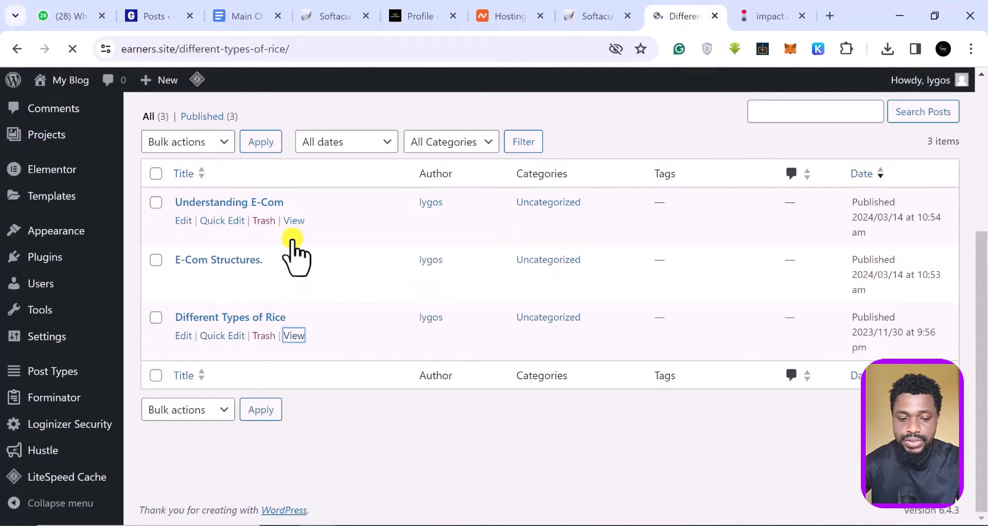
pyautogui.scroll(-5, 457, 331)
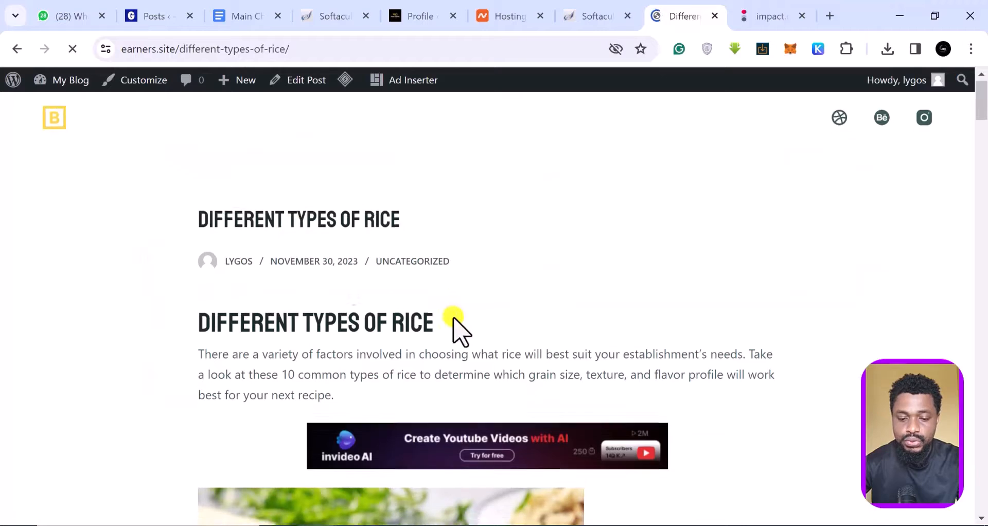